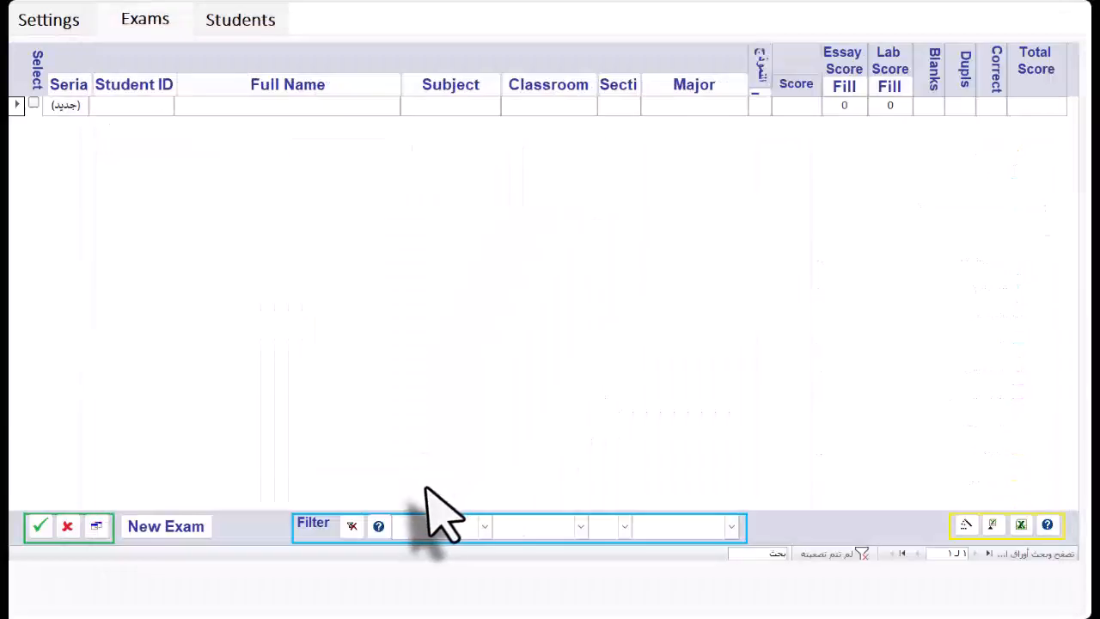
# - Start a new exam and load the answer sheets from the test folder English40M
pyautogui.click(184, 529)
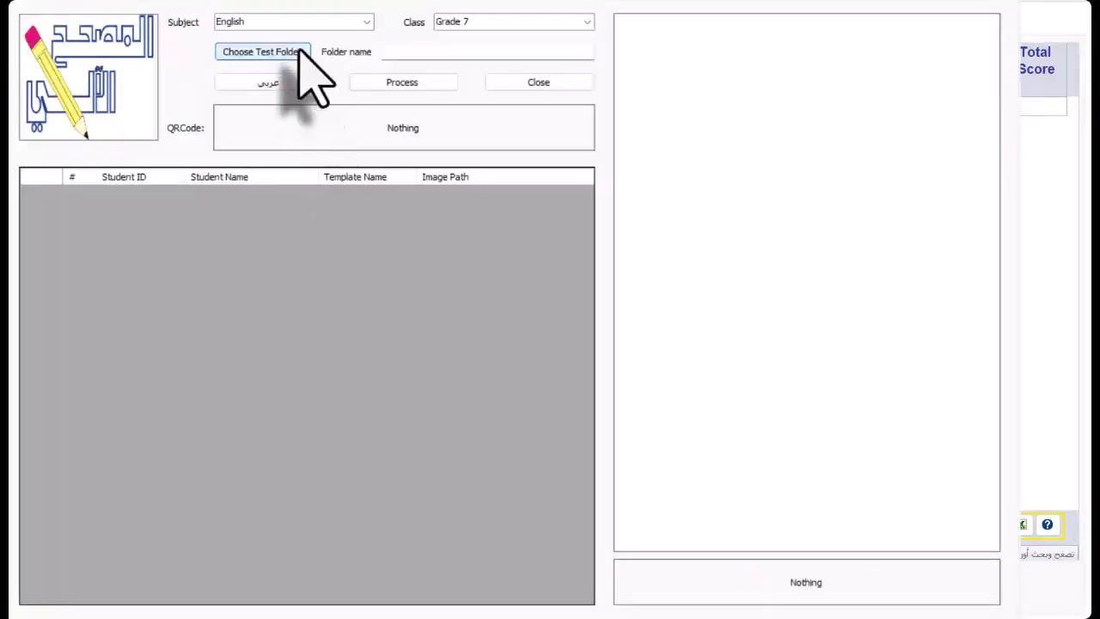
pyautogui.click(300, 51)
pyautogui.click(776, 361)
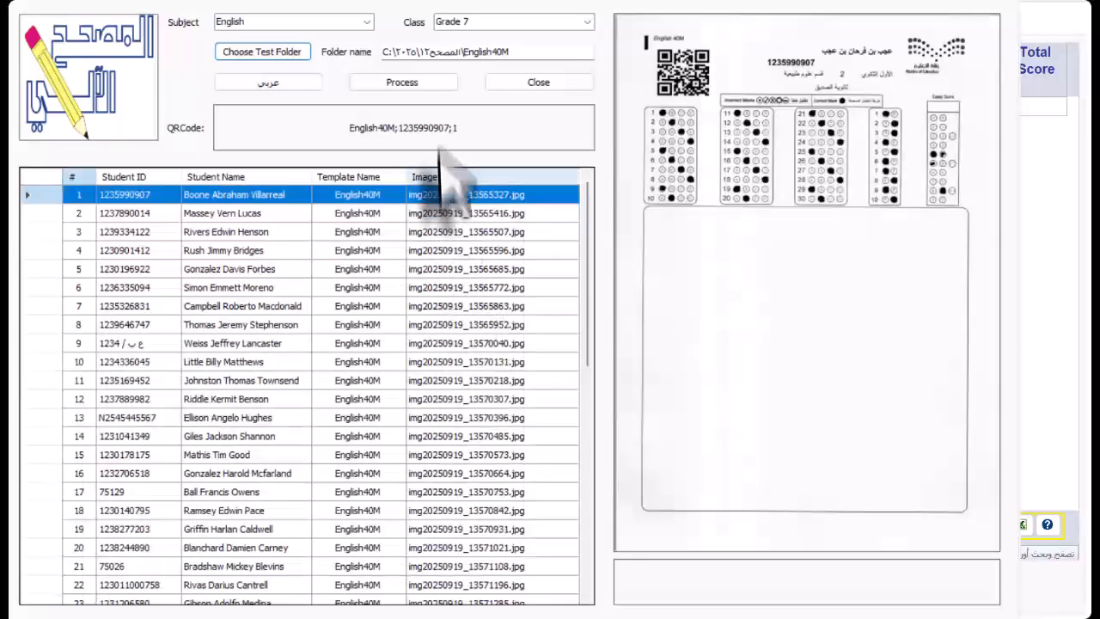
# - Set the exam subject to Math for Grade 7 and process the loaded answer sheets
pyautogui.click(367, 22)
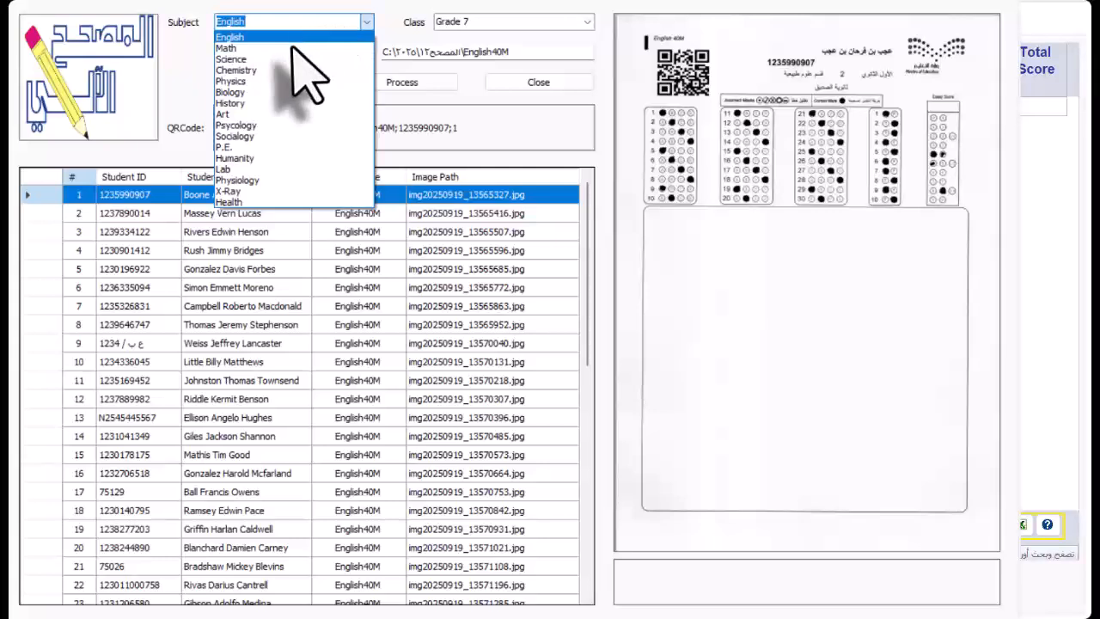
pyautogui.click(258, 49)
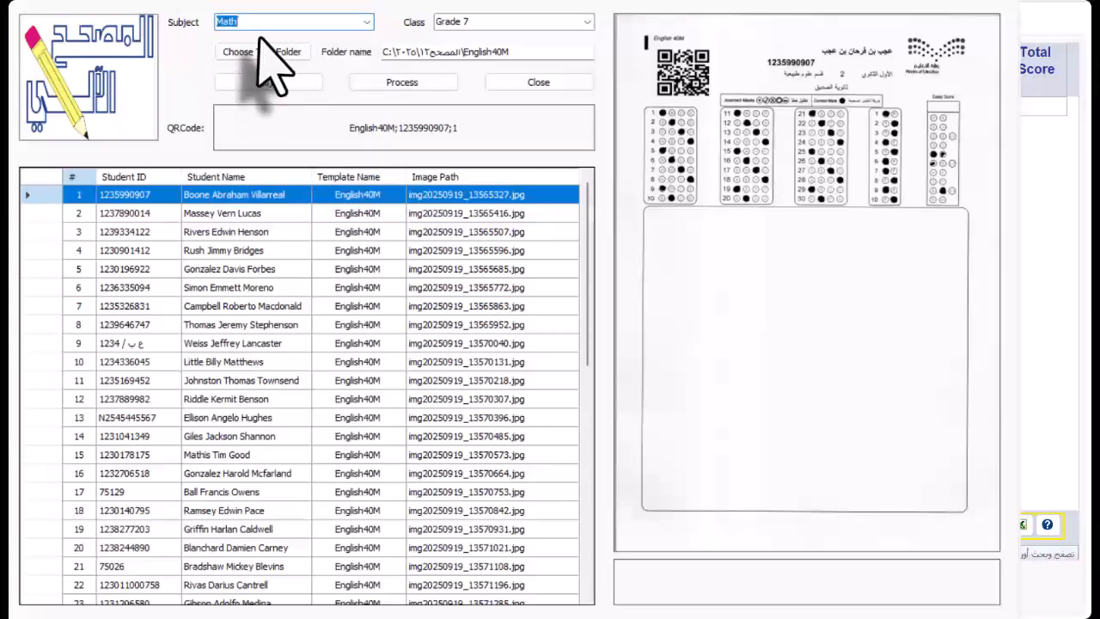
pyautogui.click(388, 83)
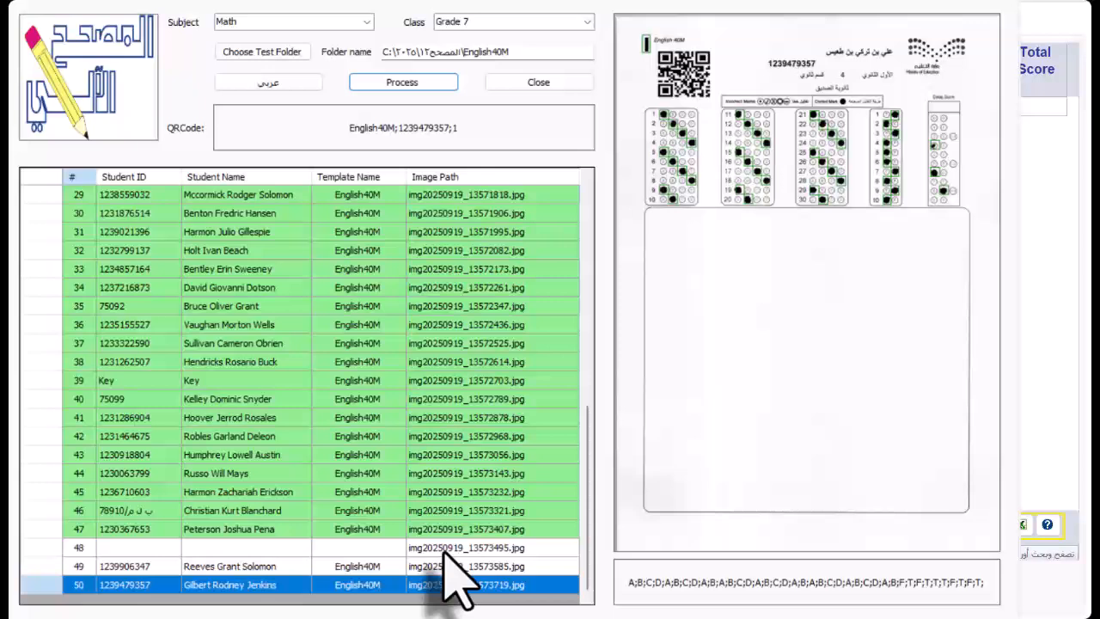
# - Fill in row 48 with the template name English40m and the student's ID and name
pyautogui.click(443, 549)
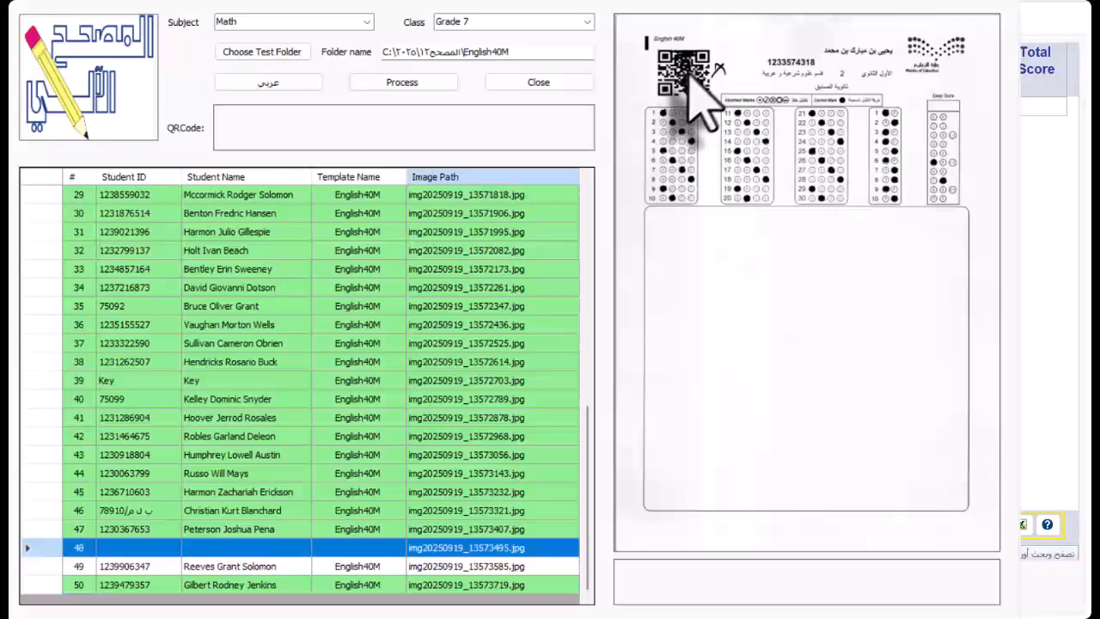
pyautogui.click(367, 549)
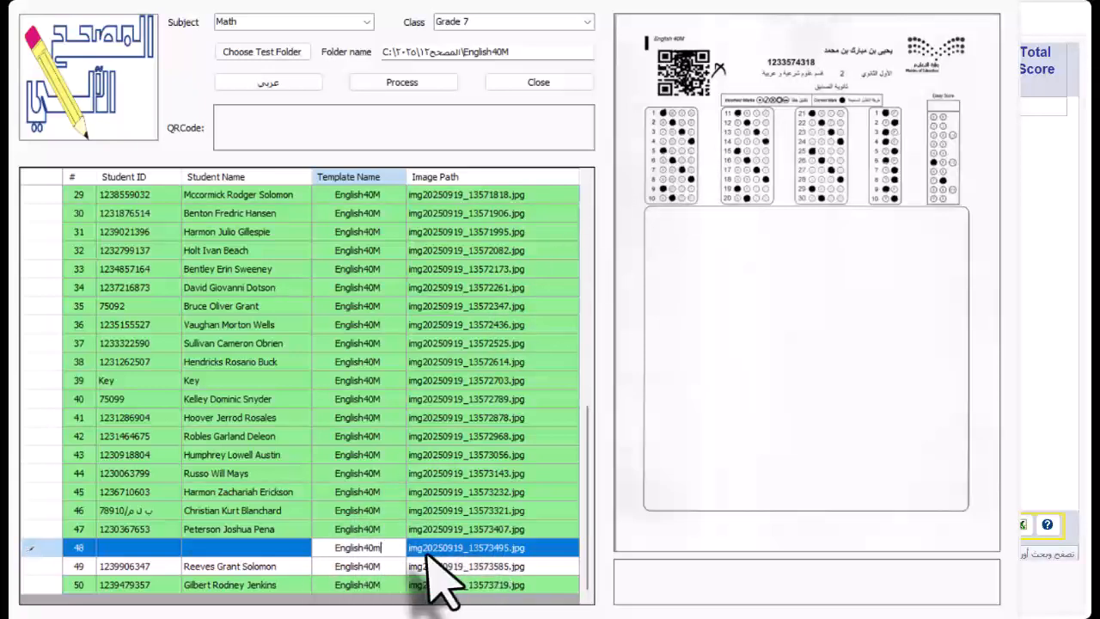
pyautogui.click(247, 547)
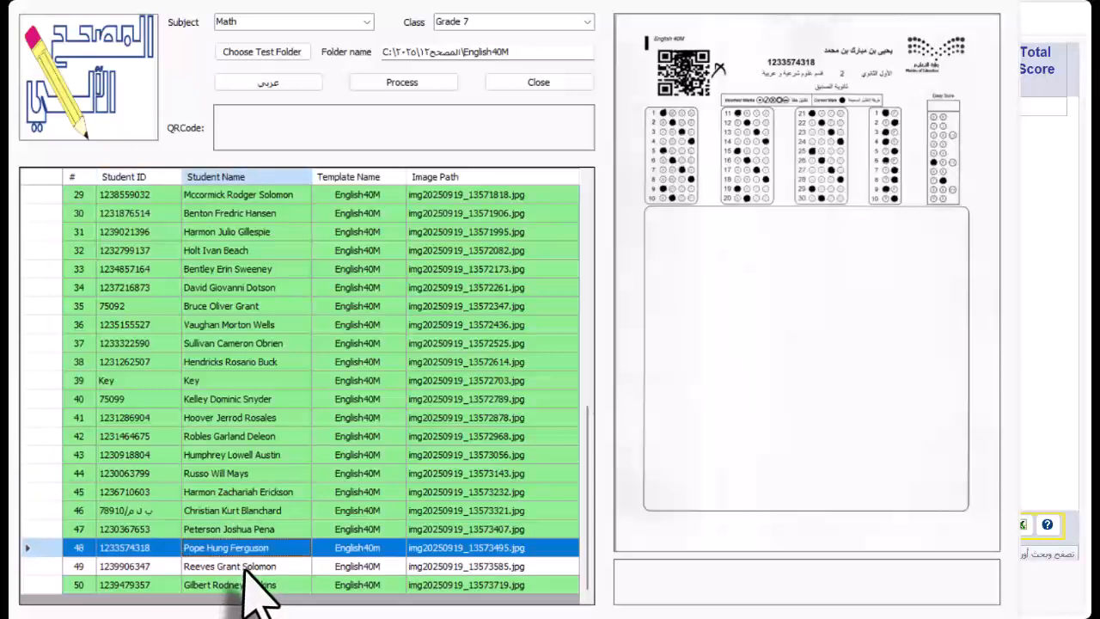
# - Check sheet 49, process the answer sheets again from row 48, and review the marks read on sheet 48
pyautogui.click(246, 566)
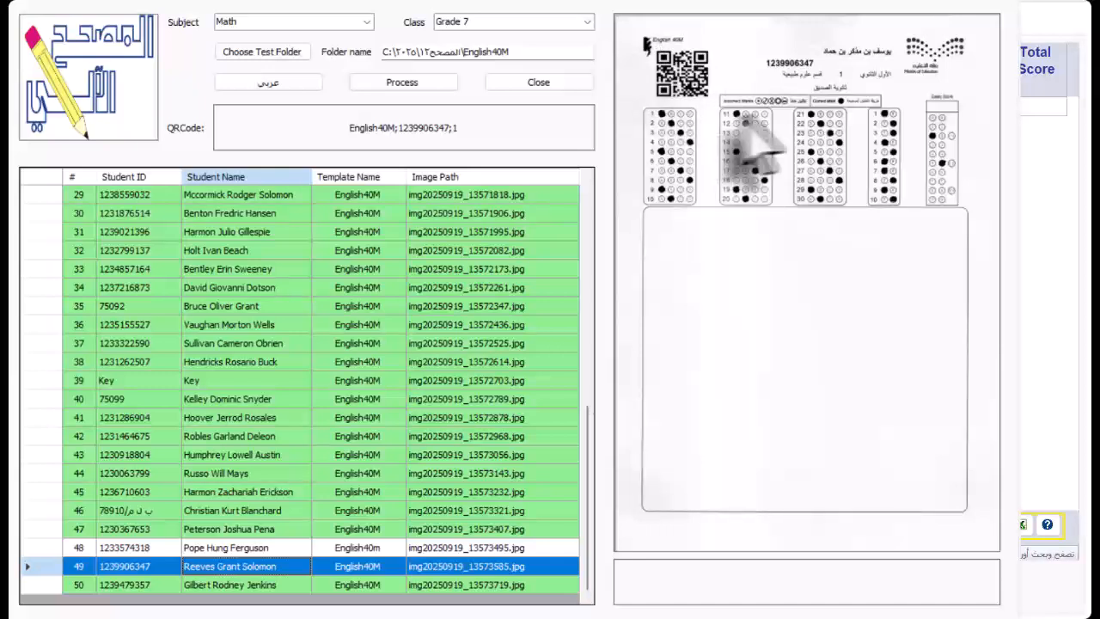
pyautogui.click(411, 542)
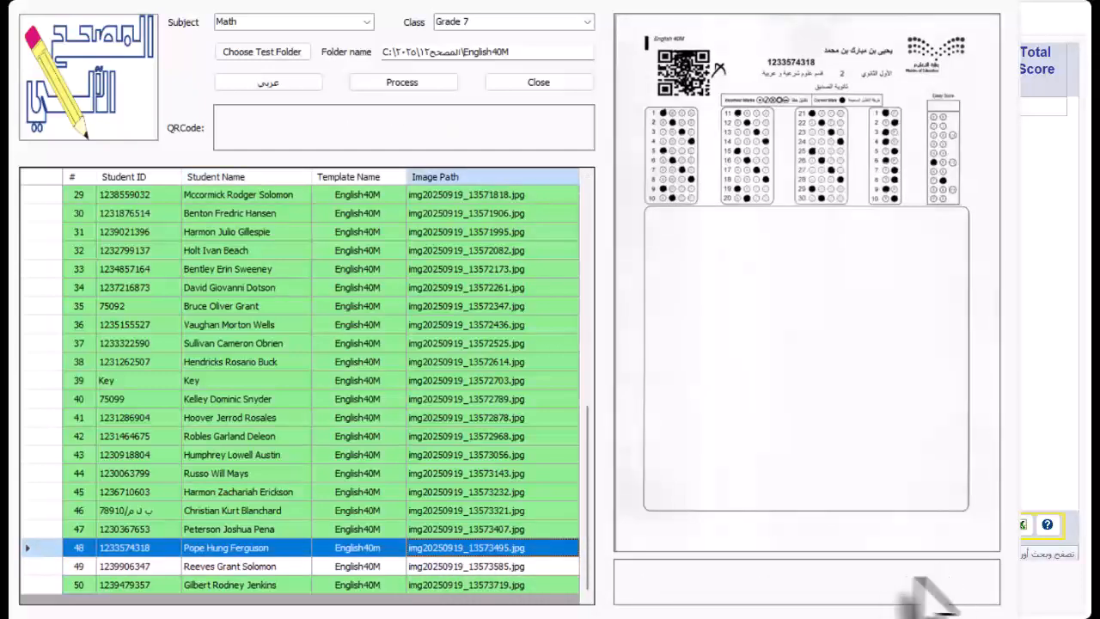
pyautogui.click(410, 82)
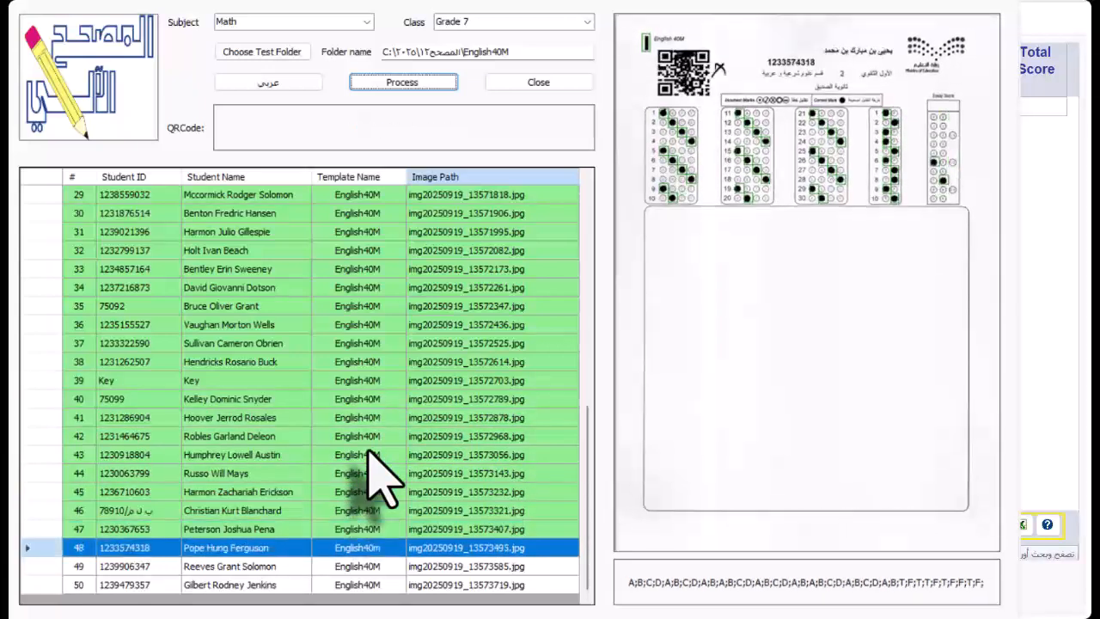
pyautogui.click(400, 549)
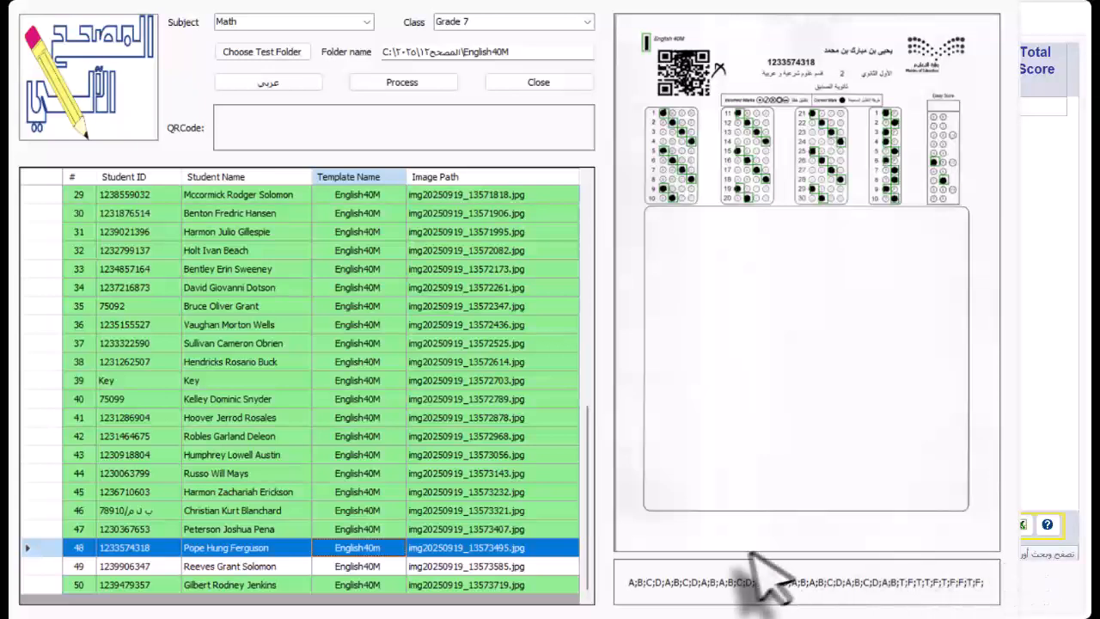
# - Close the sheet processing window and score the Grade 7 Math exam
pyautogui.click(565, 83)
pyautogui.click(256, 526)
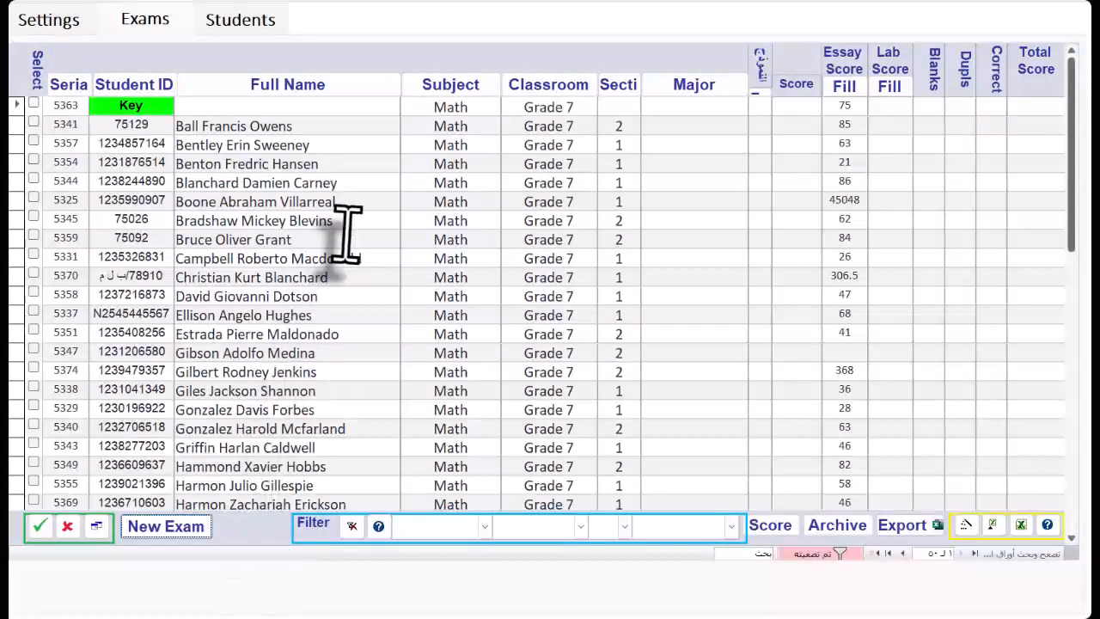
pyautogui.click(773, 526)
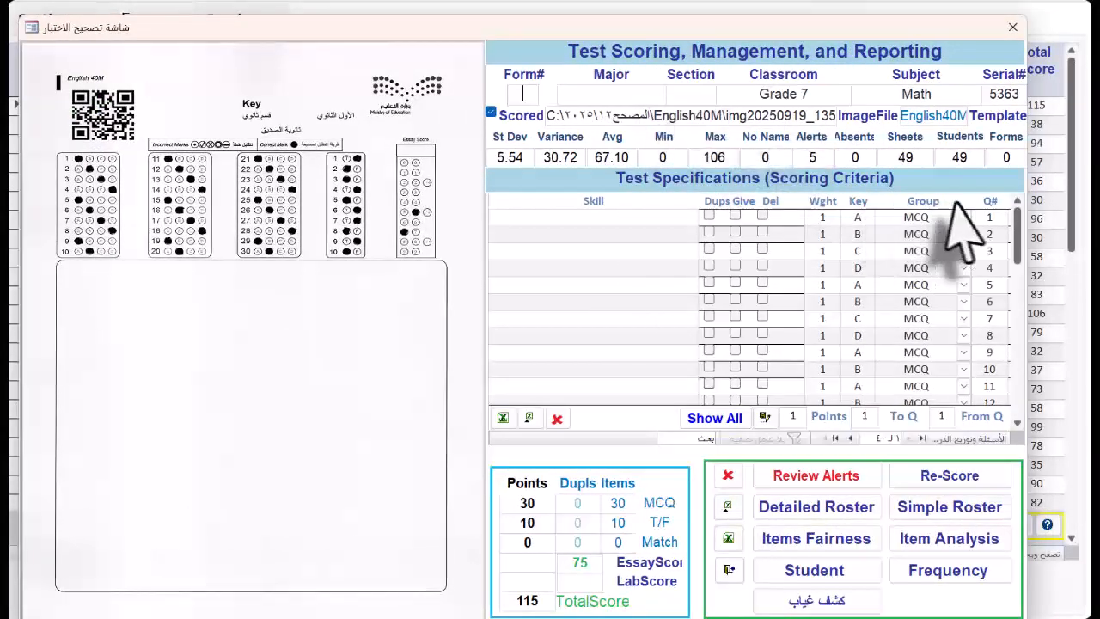
# - Re-score the exam with question 1 weighted 2, question 3 deleted and question 4 given as credit
pyautogui.click(857, 222)
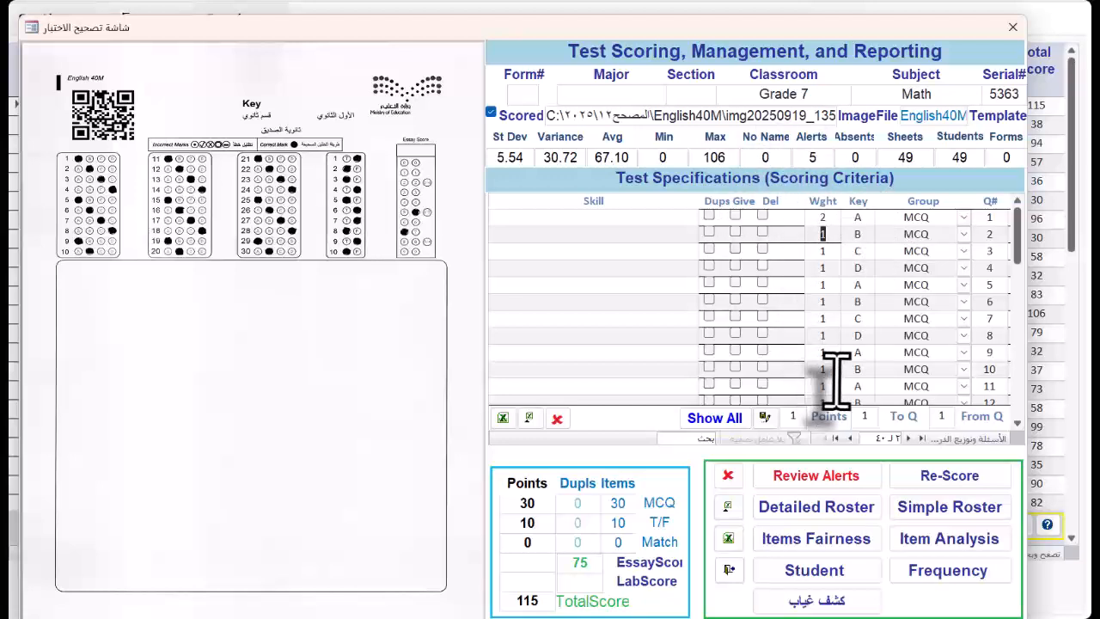
pyautogui.click(762, 249)
pyautogui.click(735, 265)
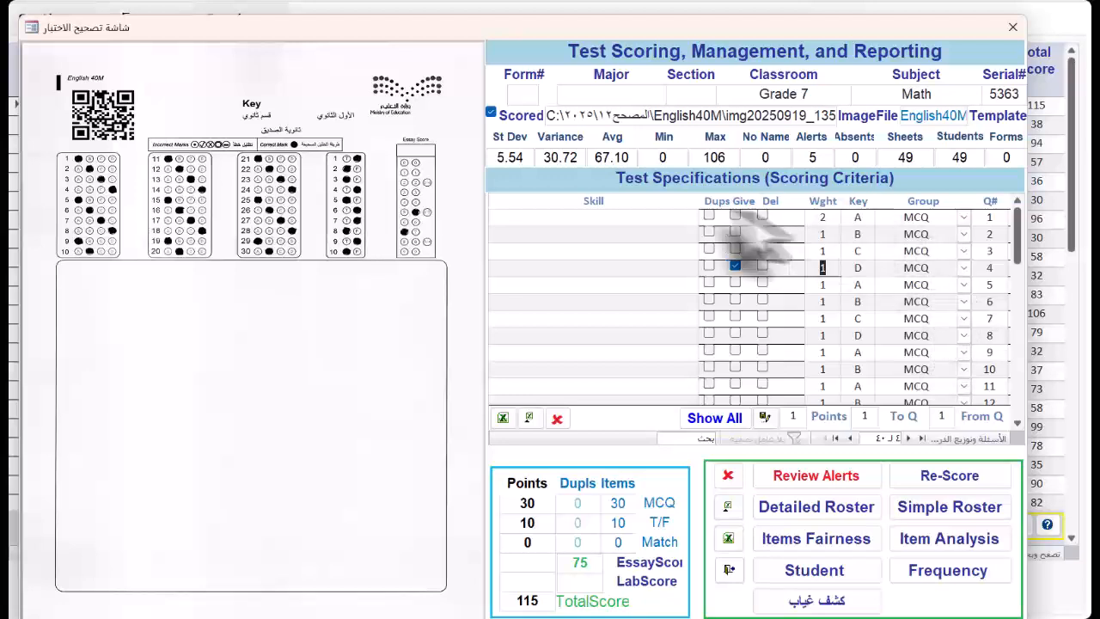
pyautogui.click(965, 478)
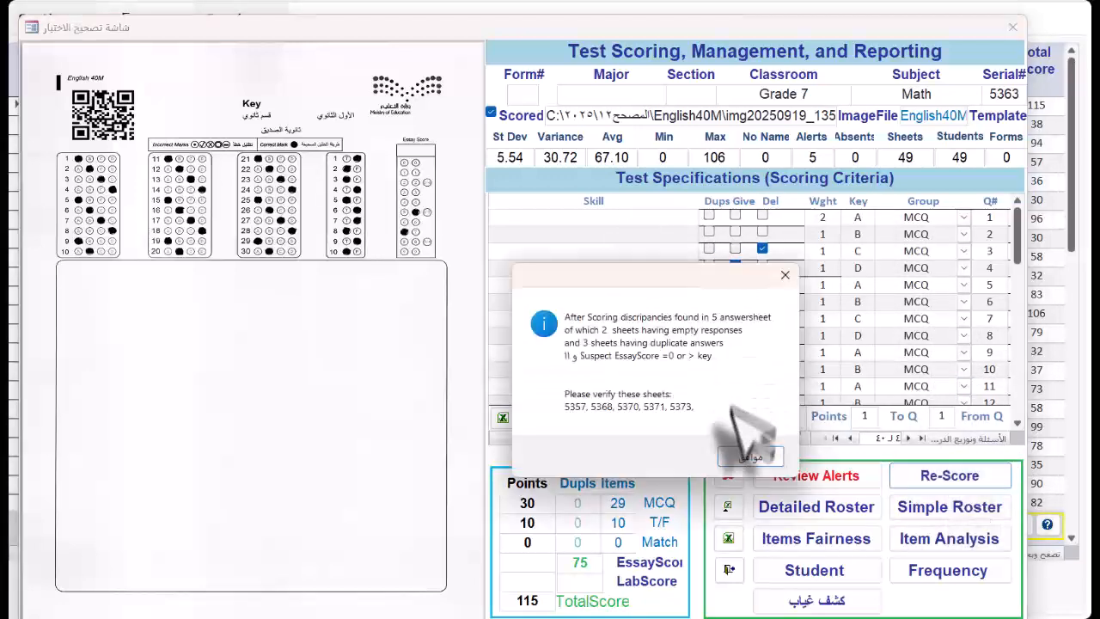
pyautogui.click(722, 412)
# - View the simple score roster and the detailed score roster of the Math exam
pyautogui.click(942, 509)
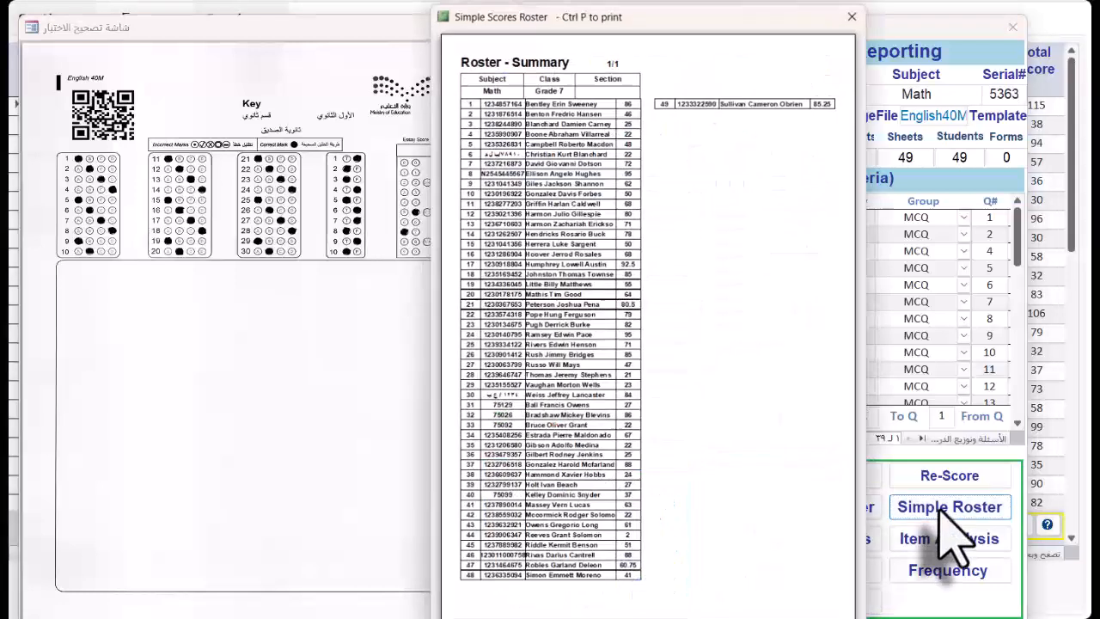
pyautogui.click(854, 15)
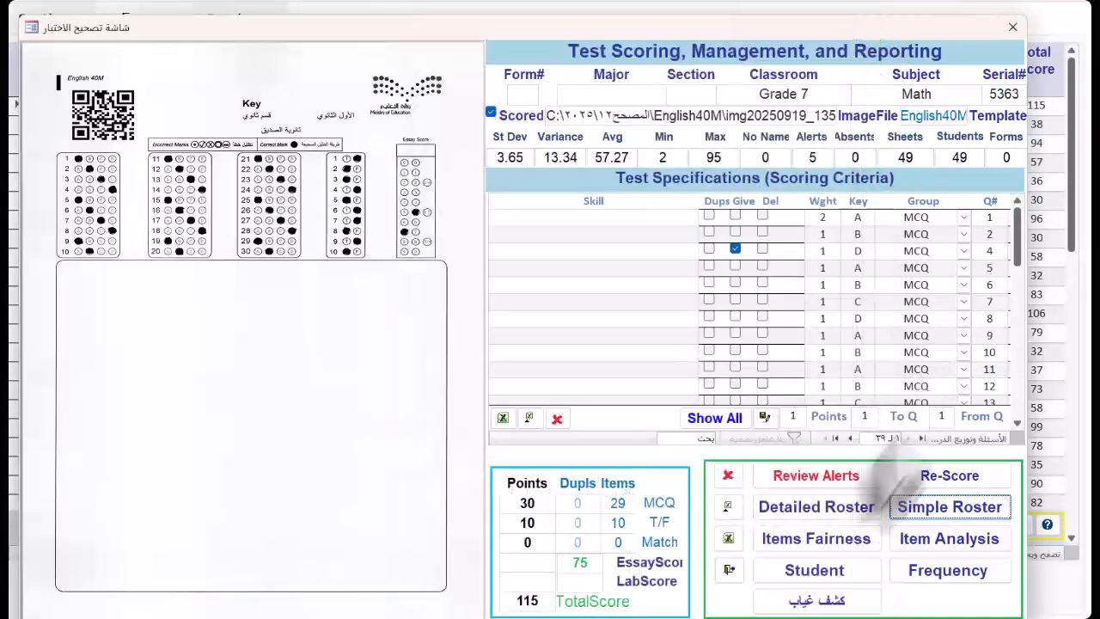
pyautogui.click(846, 509)
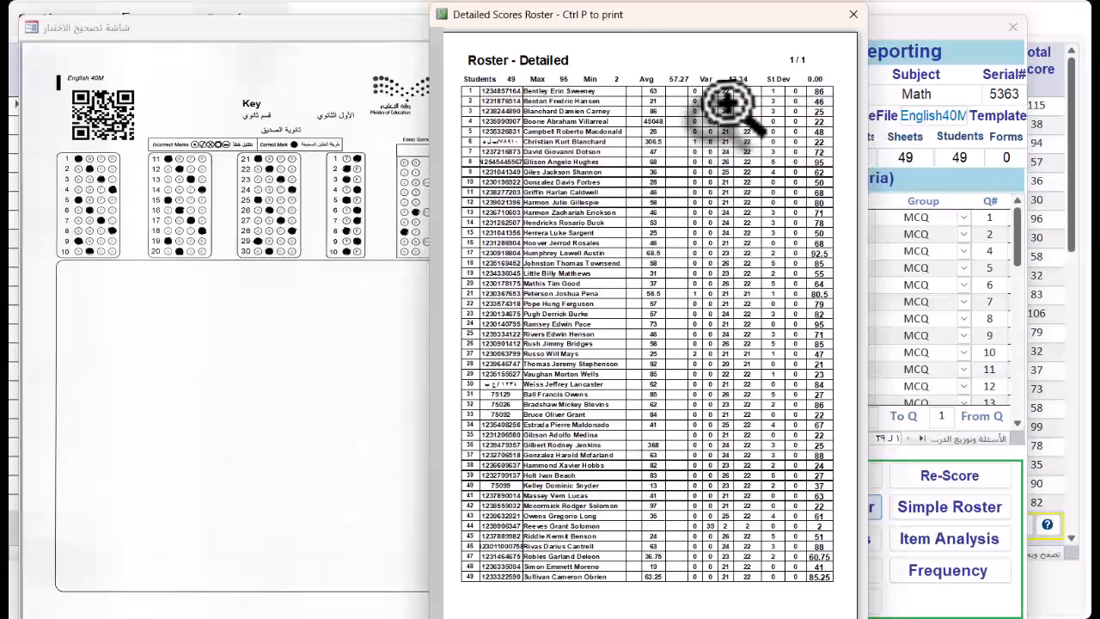
pyautogui.press('Escape')
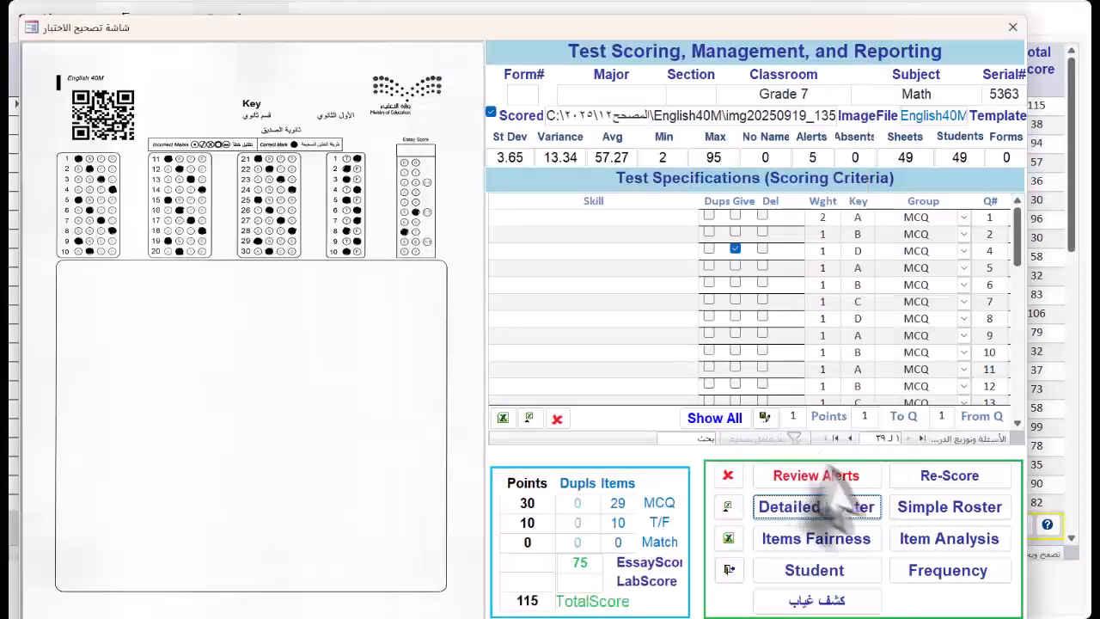
# - View the item analysis report and the items fairness charts for the Math exam
pyautogui.click(957, 539)
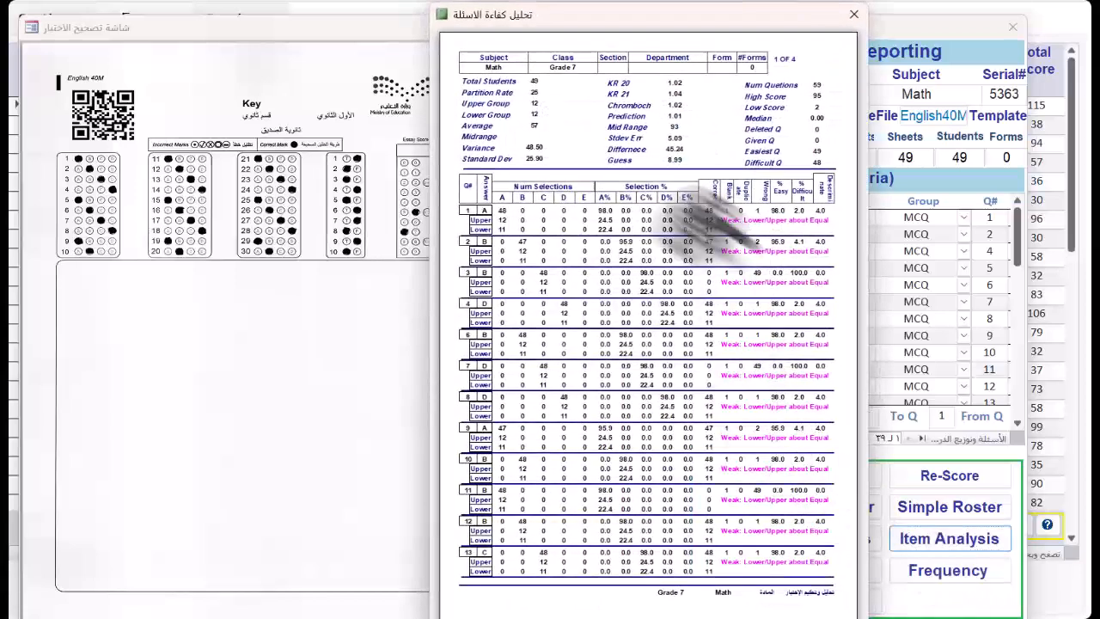
pyautogui.press('Escape')
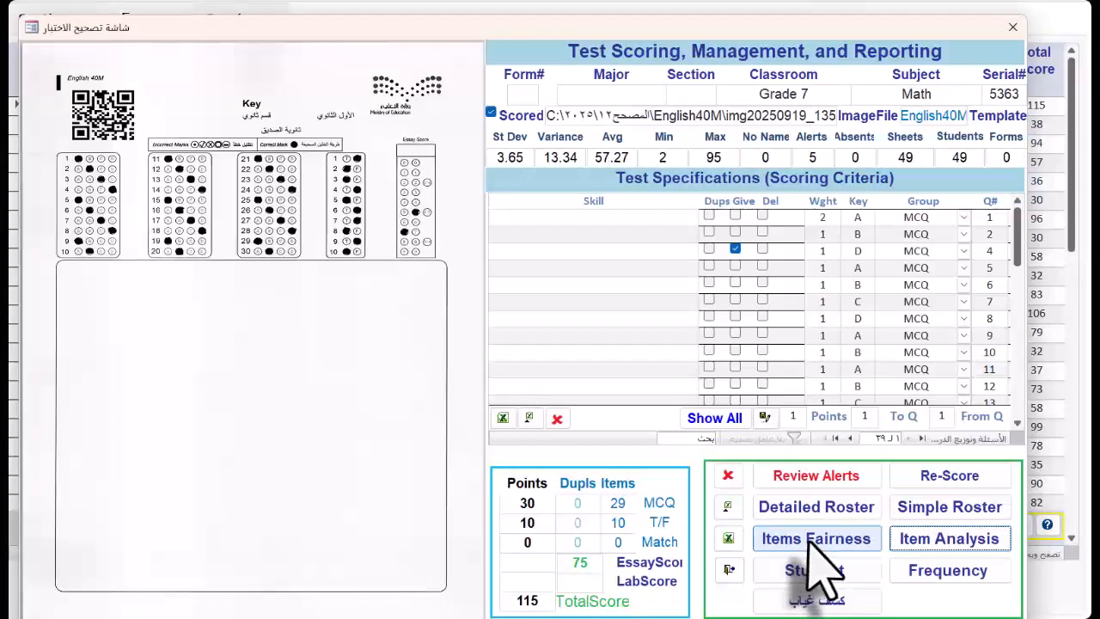
pyautogui.click(812, 540)
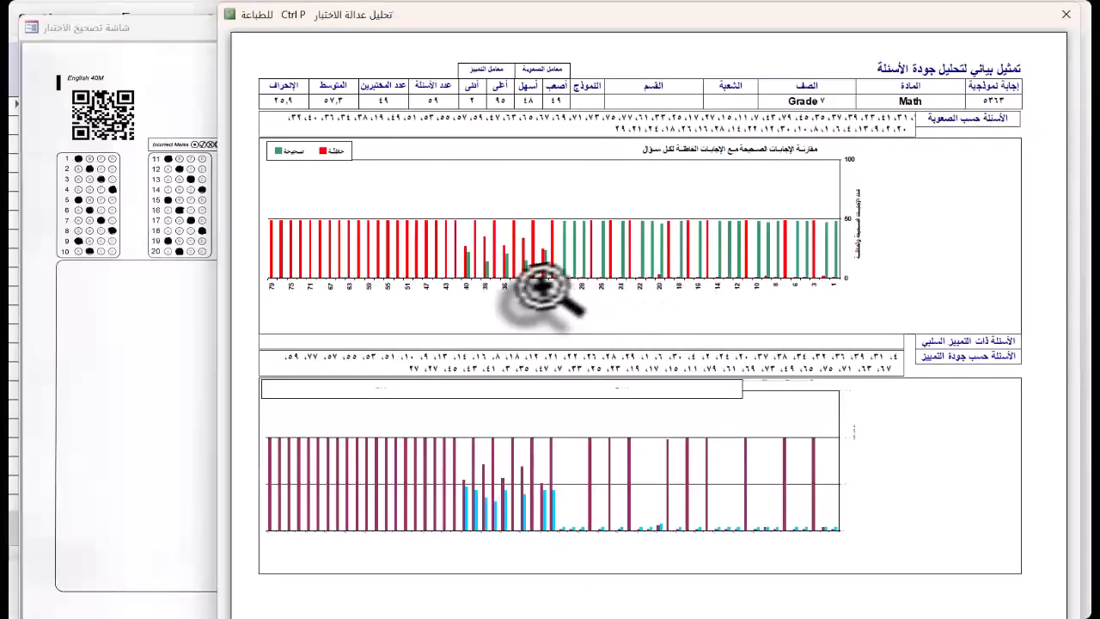
pyautogui.press('Escape')
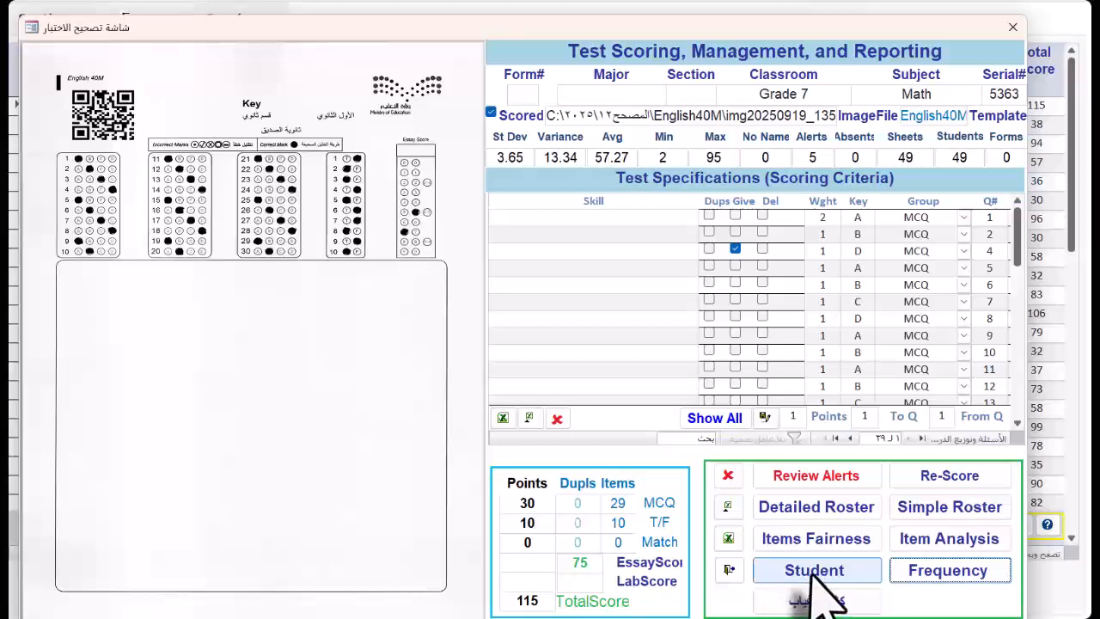
# - View the student feedback report and the absentee list, and return to the exam records
pyautogui.click(813, 574)
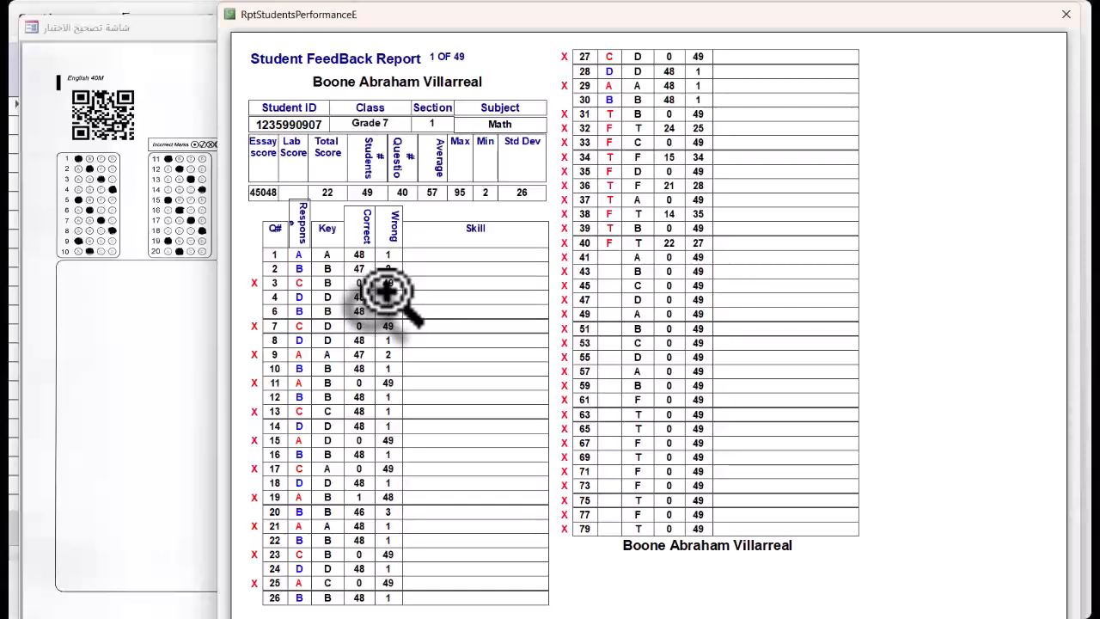
pyautogui.press('Escape')
pyautogui.click(812, 601)
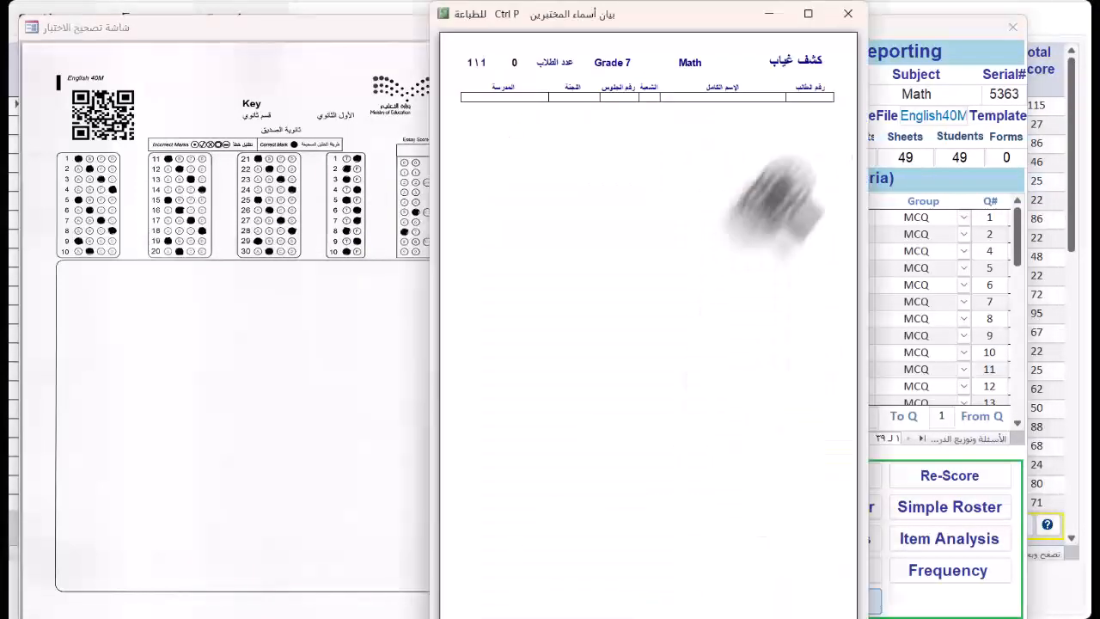
pyautogui.click(848, 16)
pyautogui.press('Escape')
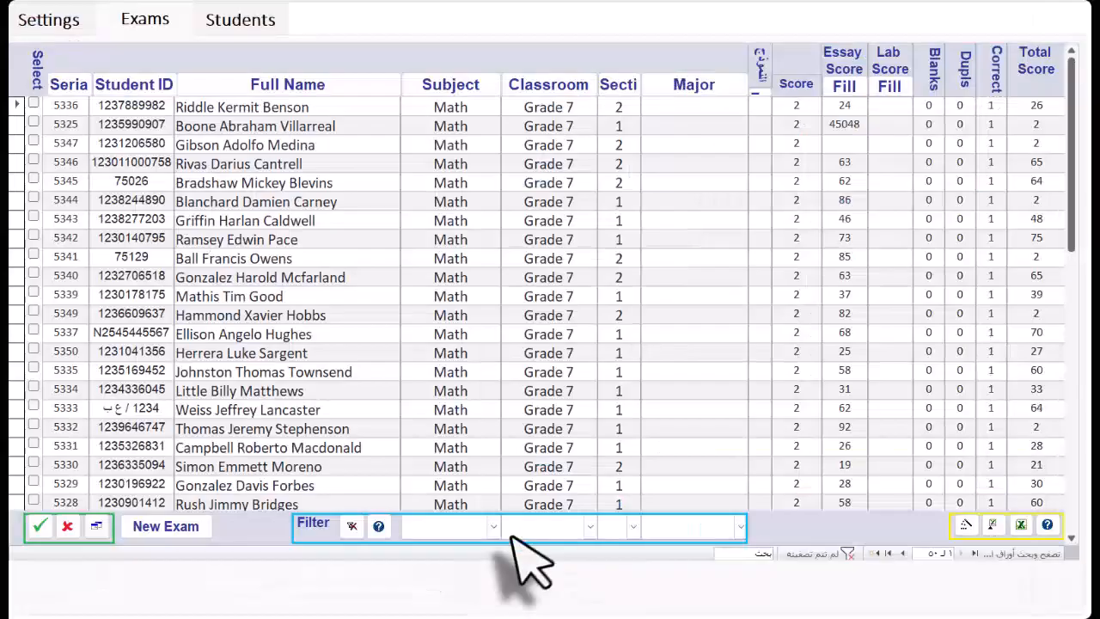
# - Start a new Multi Subject exam for Grade 7 and load the sheets from the folder 4x40English
pyautogui.click(196, 527)
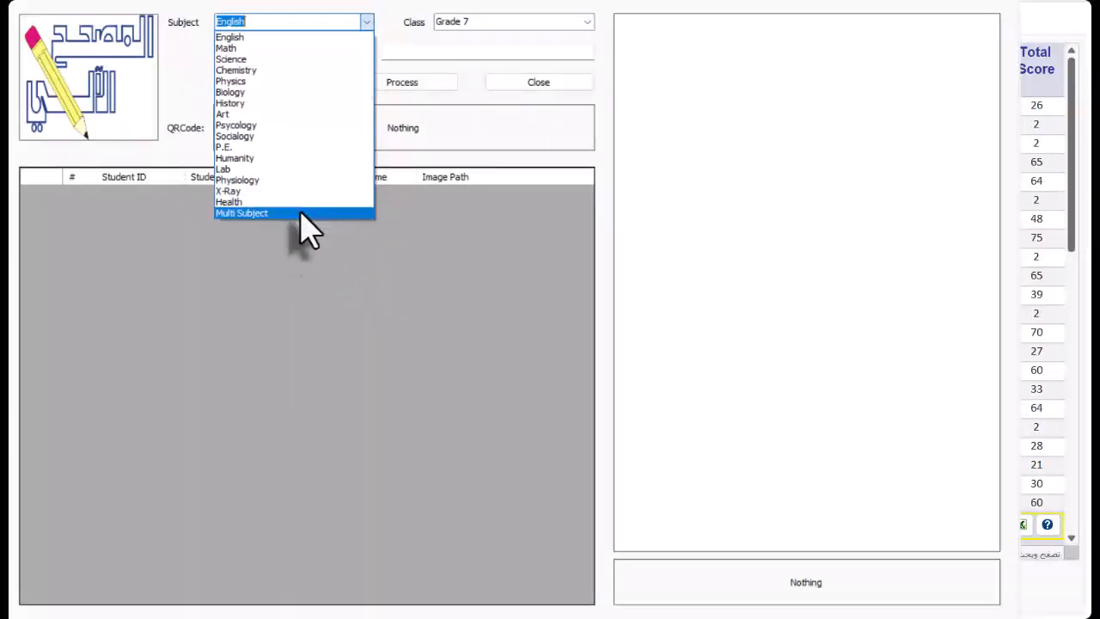
pyautogui.click(300, 212)
pyautogui.click(274, 51)
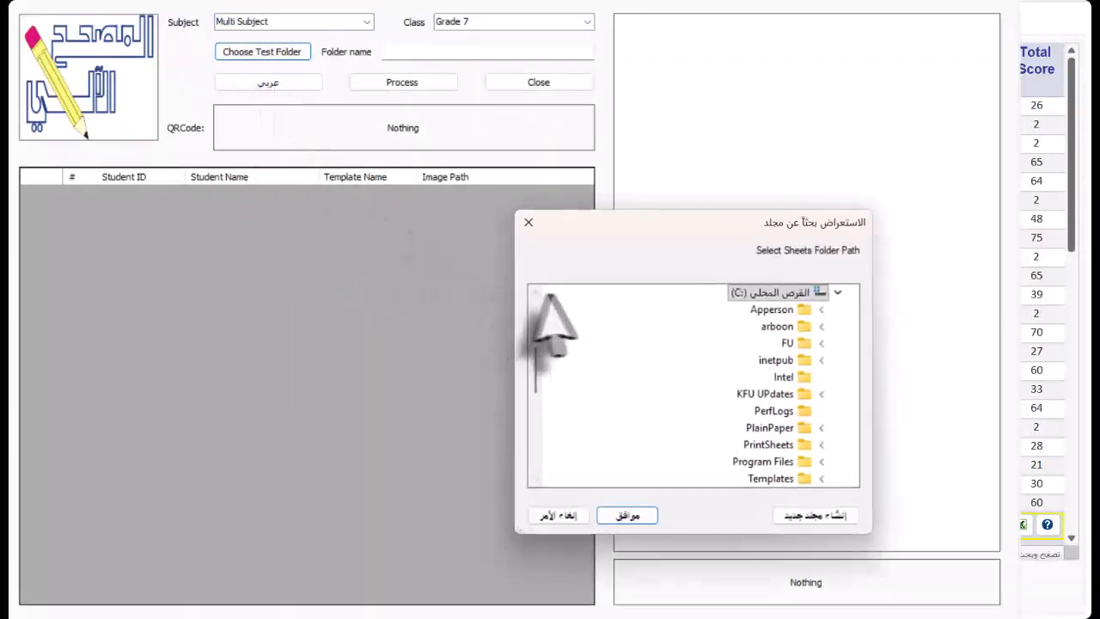
pyautogui.scroll(-1, 765, 339)
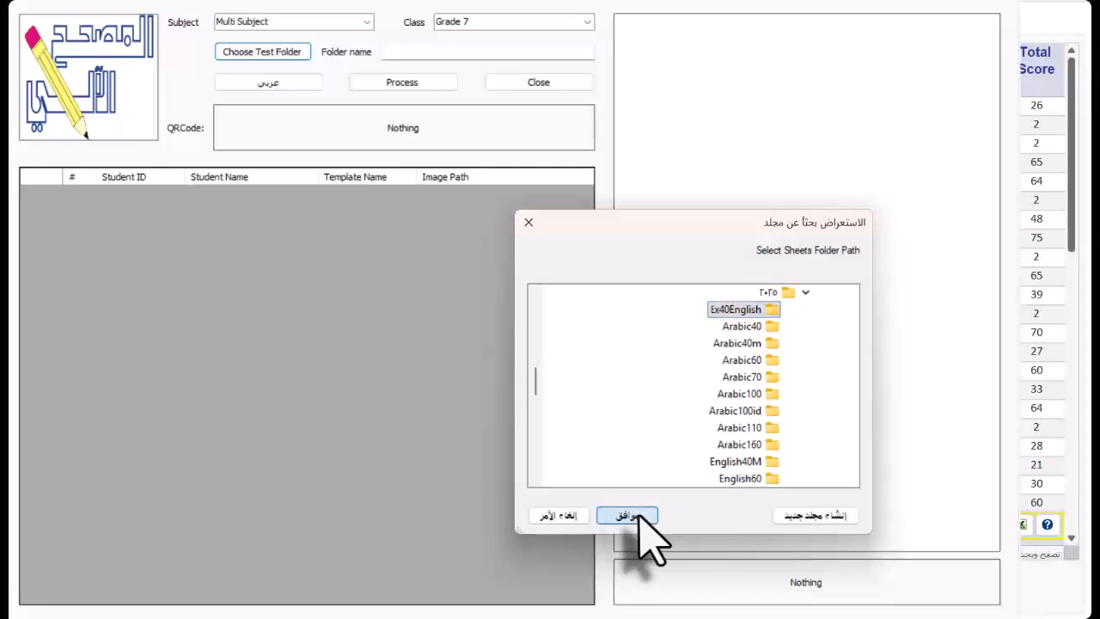
pyautogui.click(629, 515)
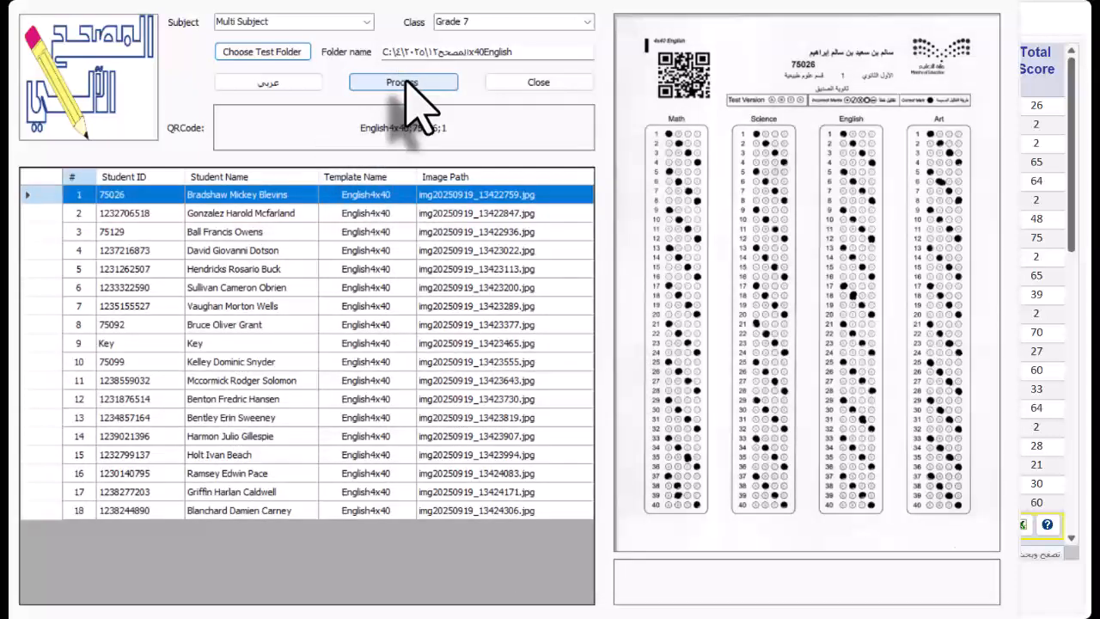
# - Process all the loaded multi-subject answer sheets and close the sheet converter
pyautogui.click(406, 83)
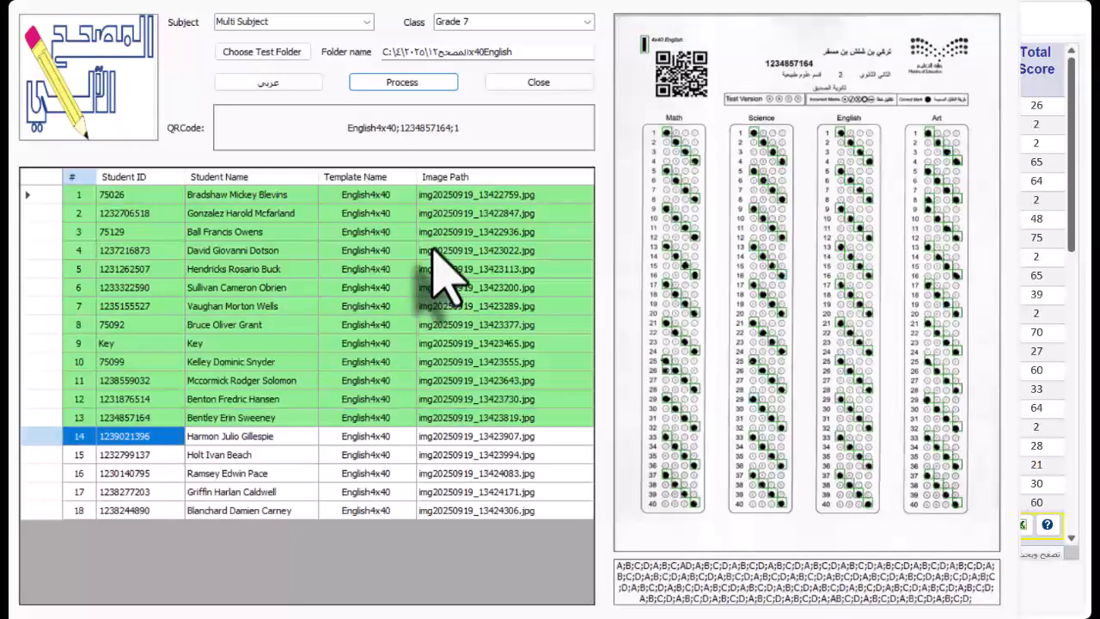
pyautogui.click(538, 82)
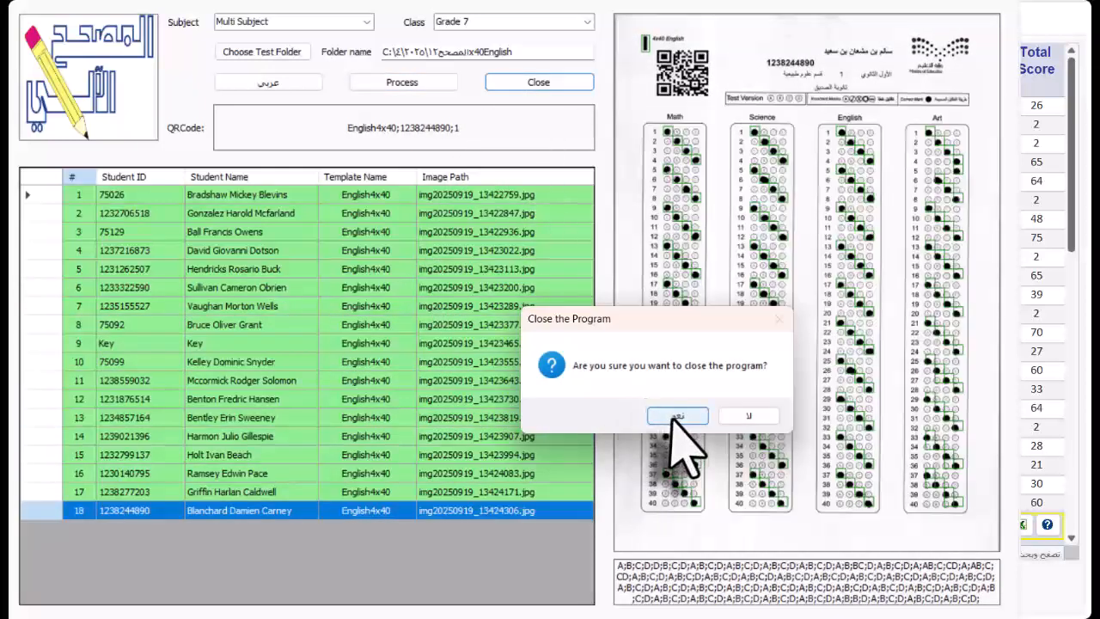
pyautogui.click(676, 416)
# - Score the Multi Subject exam against its key sheet and re-score it from the scoring screen
pyautogui.click(776, 527)
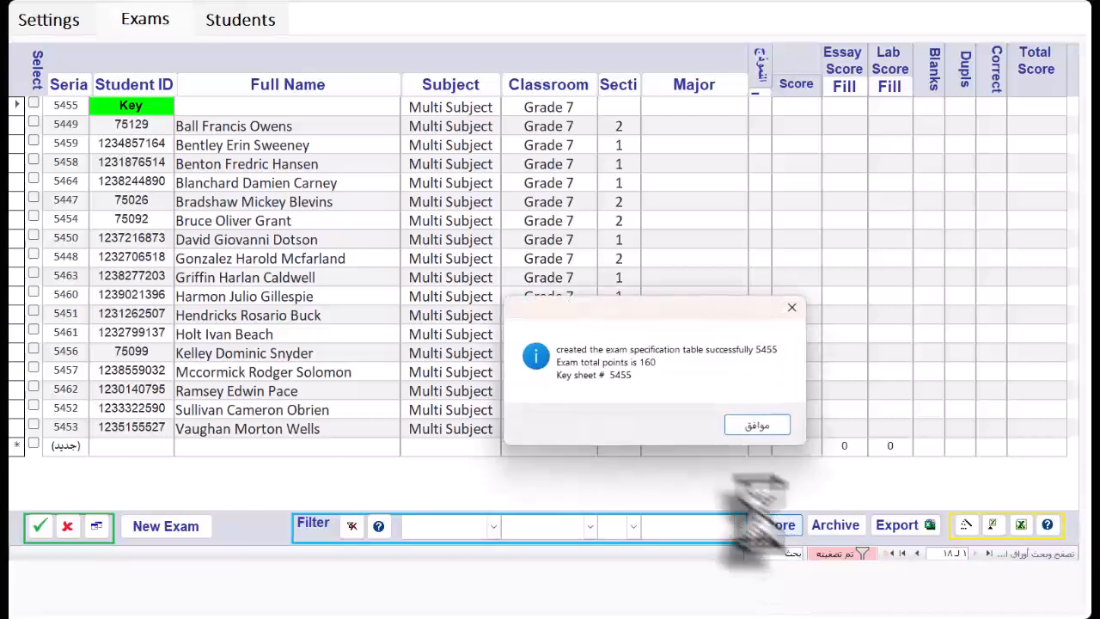
pyautogui.click(760, 421)
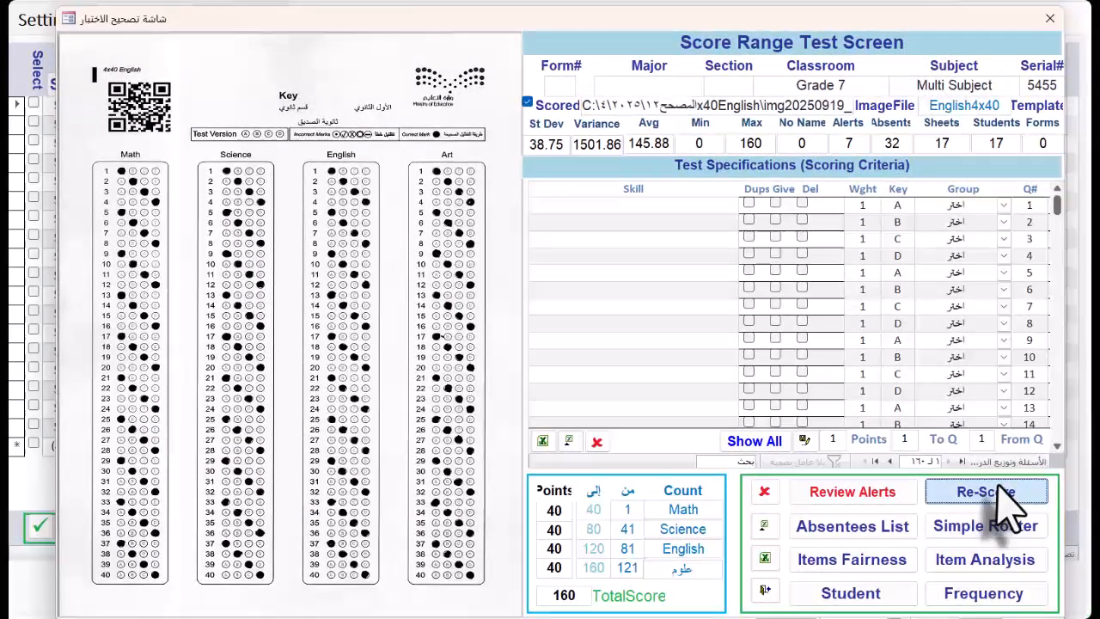
pyautogui.click(1000, 496)
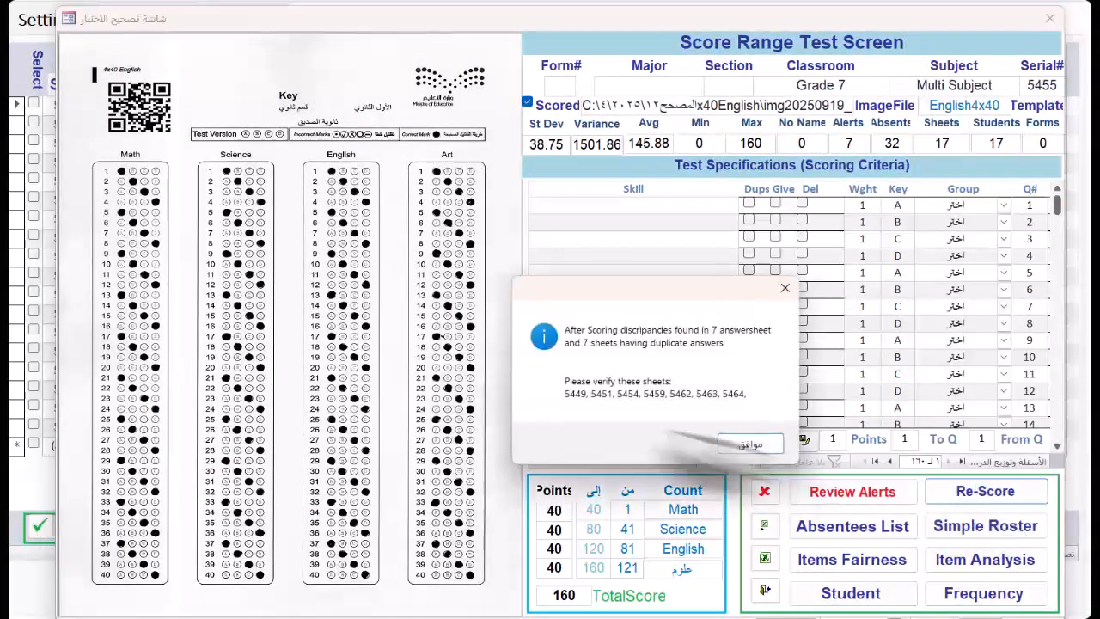
pyautogui.click(739, 445)
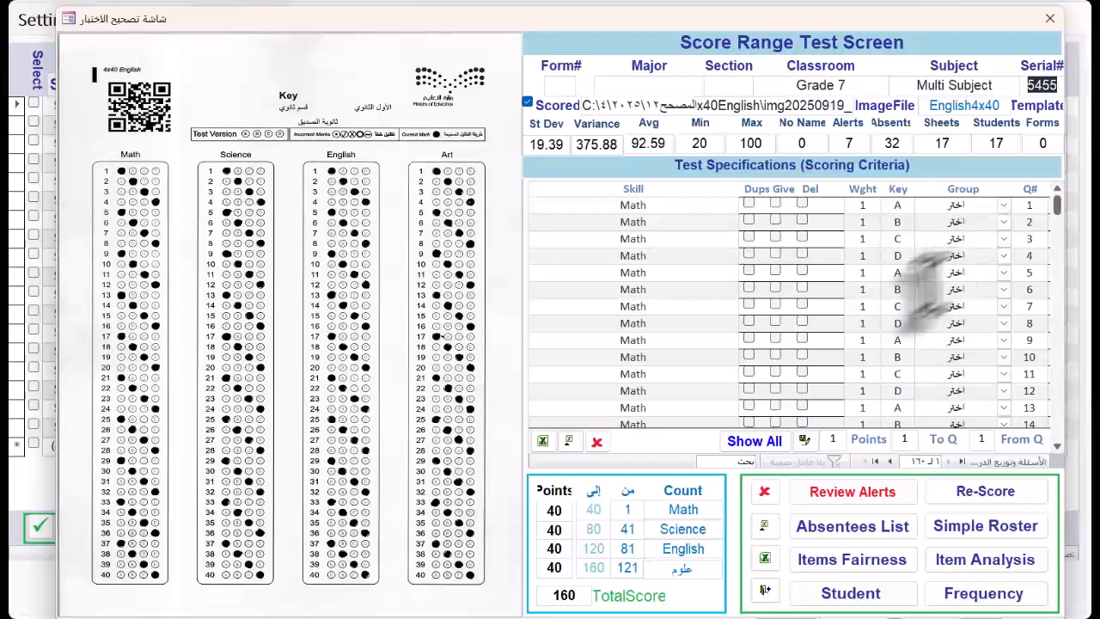
# - View the simple roster of the Multi Subject exam and export the scores as the xls file Ranged Test to the 4x40English folder
pyautogui.click(988, 525)
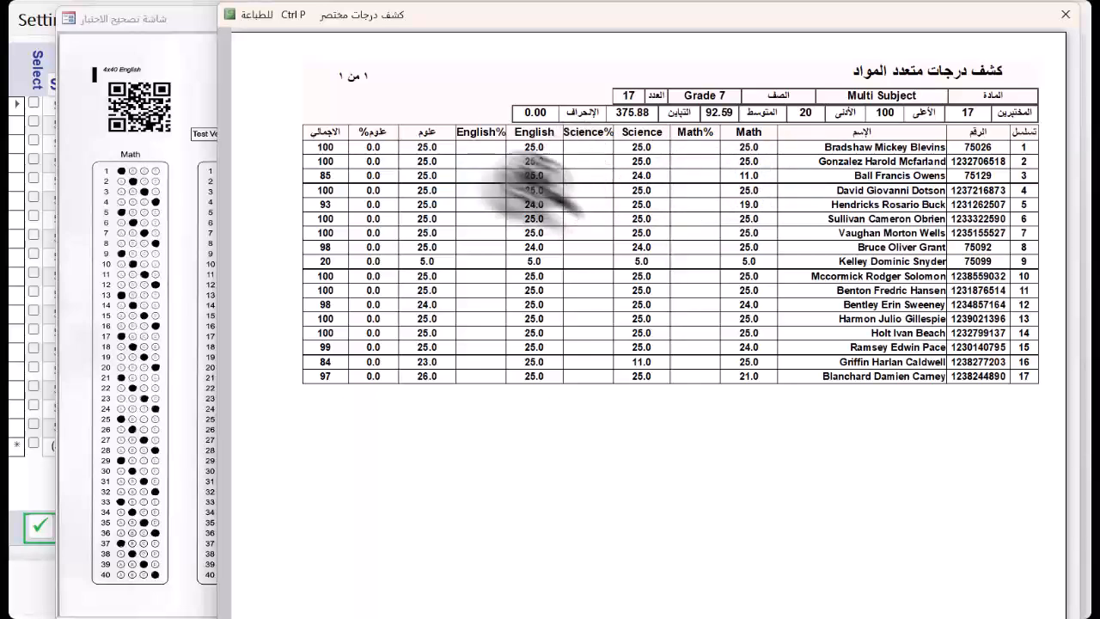
pyautogui.press('Escape')
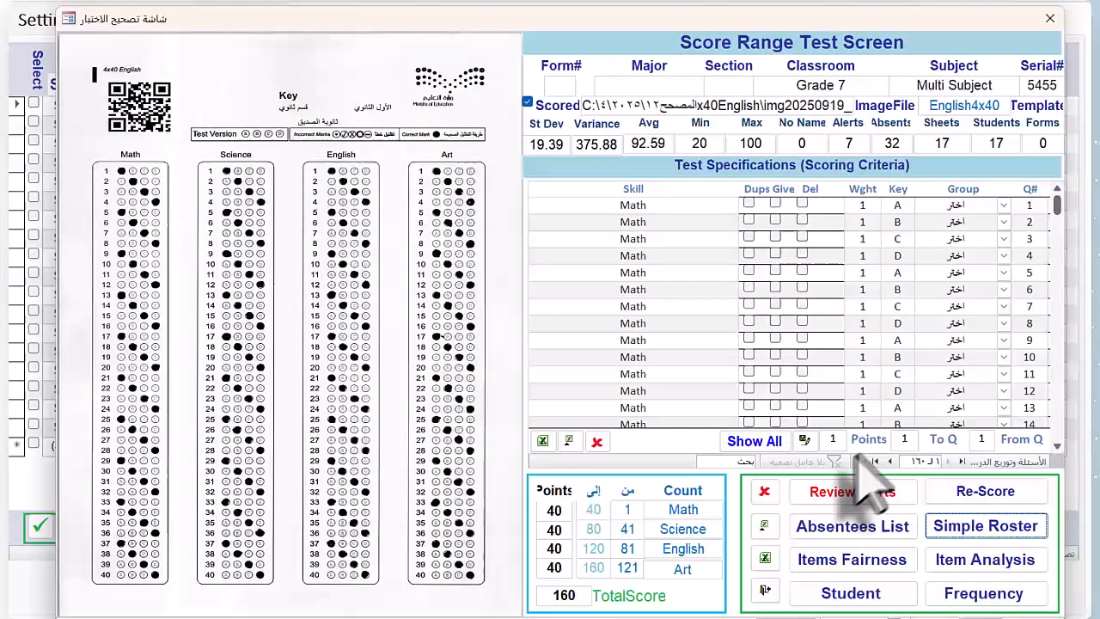
pyautogui.click(763, 525)
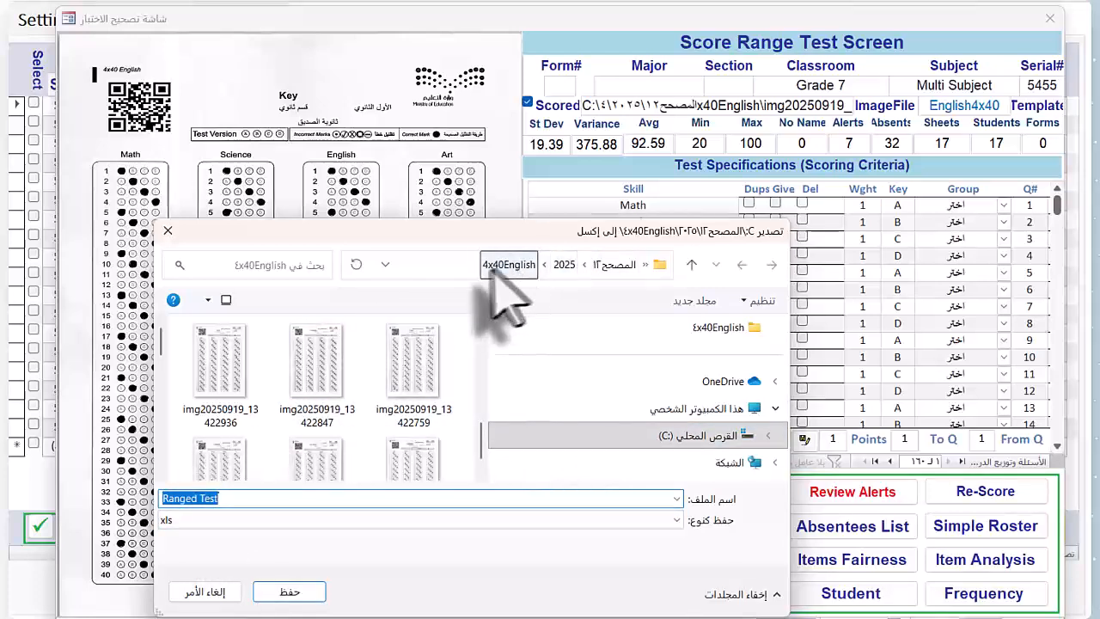
pyautogui.click(309, 594)
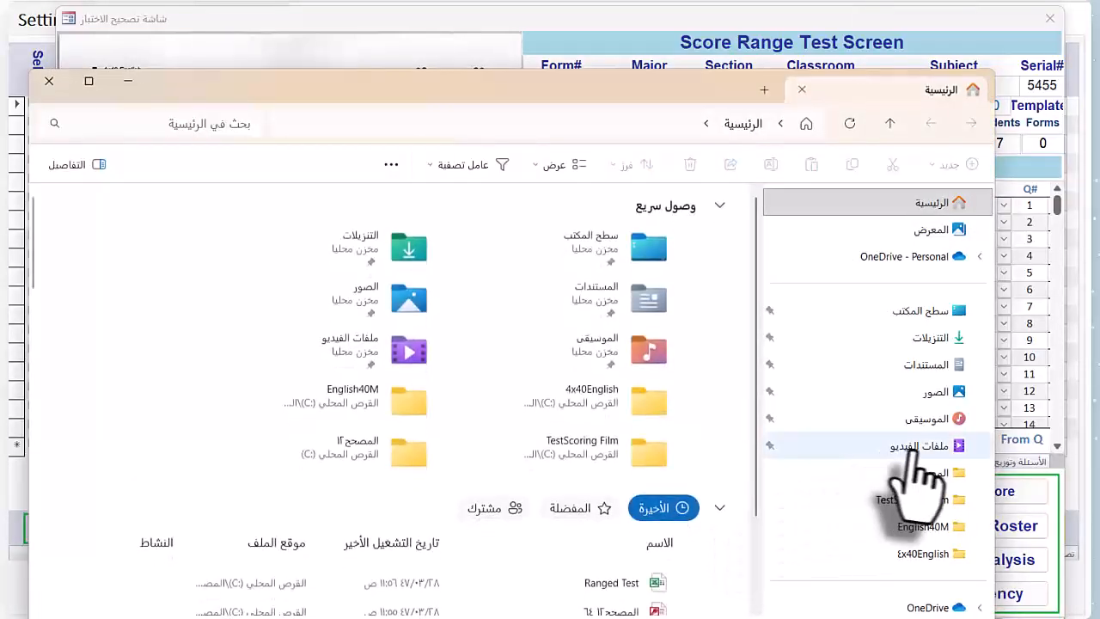
# - Open the exported Ranged Test workbook in Excel from the 4x40English folder and examine the Math, Science, English and Art score columns
pyautogui.click(924, 473)
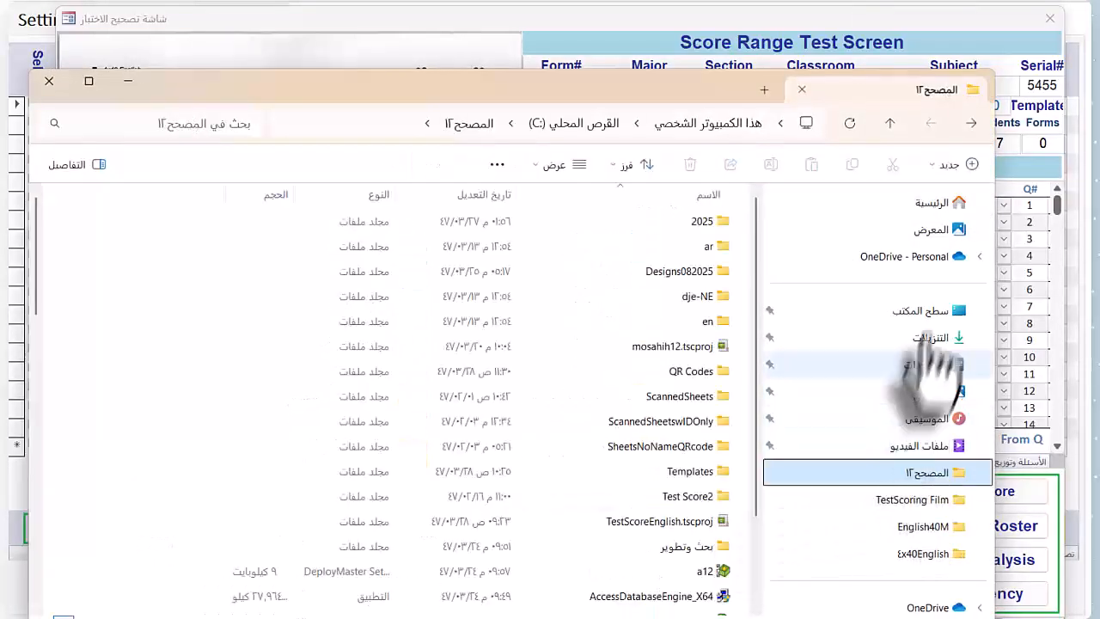
pyautogui.doubleClick(722, 221)
pyautogui.doubleClick(722, 225)
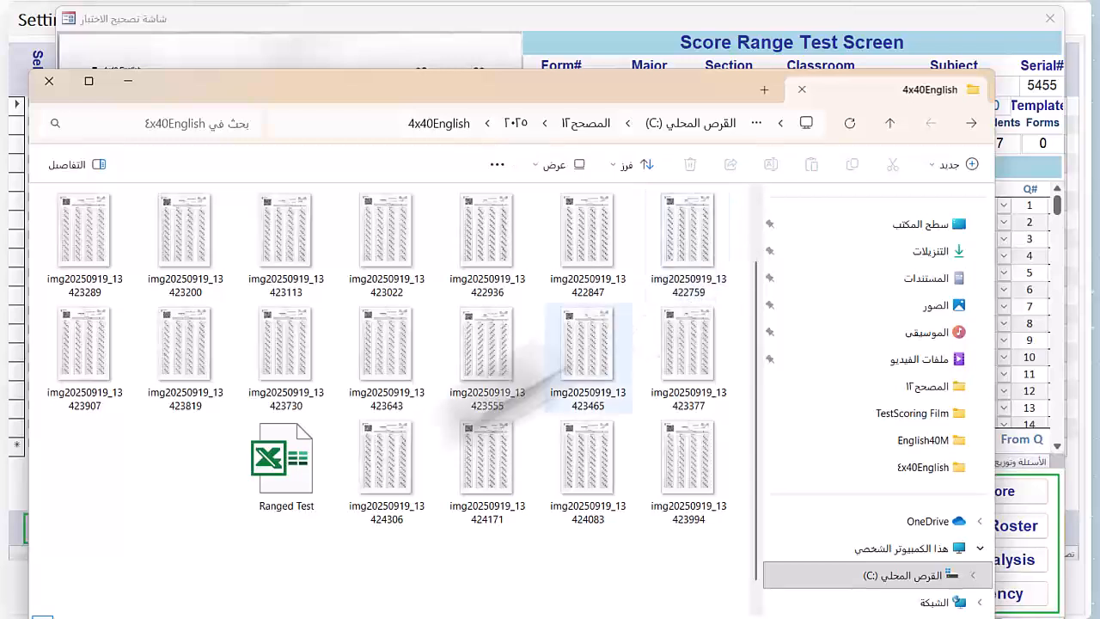
pyautogui.doubleClick(292, 468)
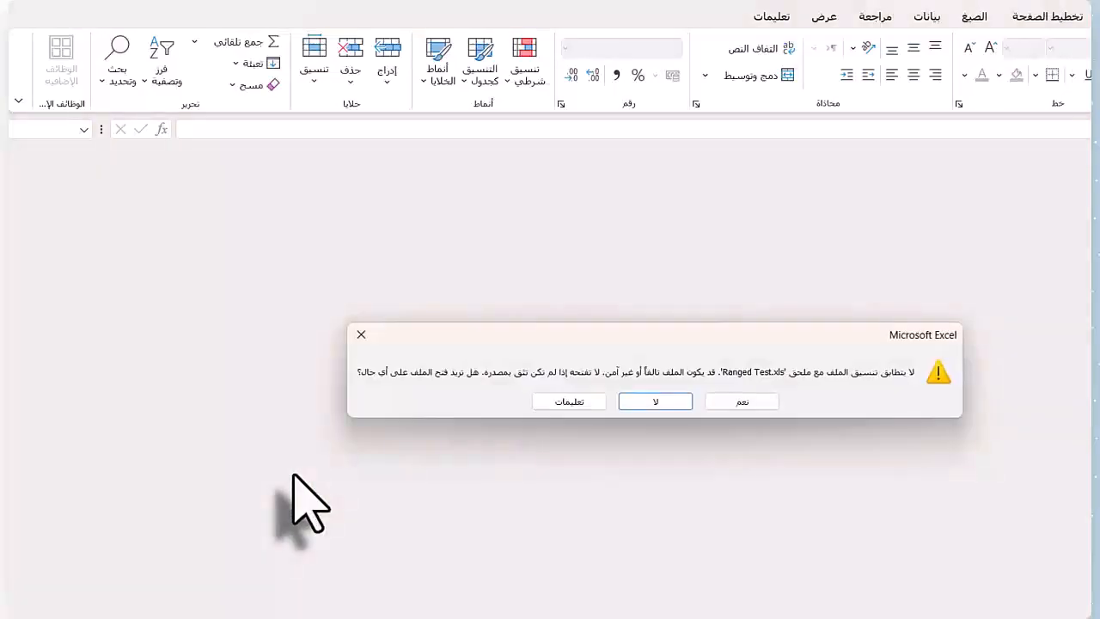
pyautogui.click(742, 402)
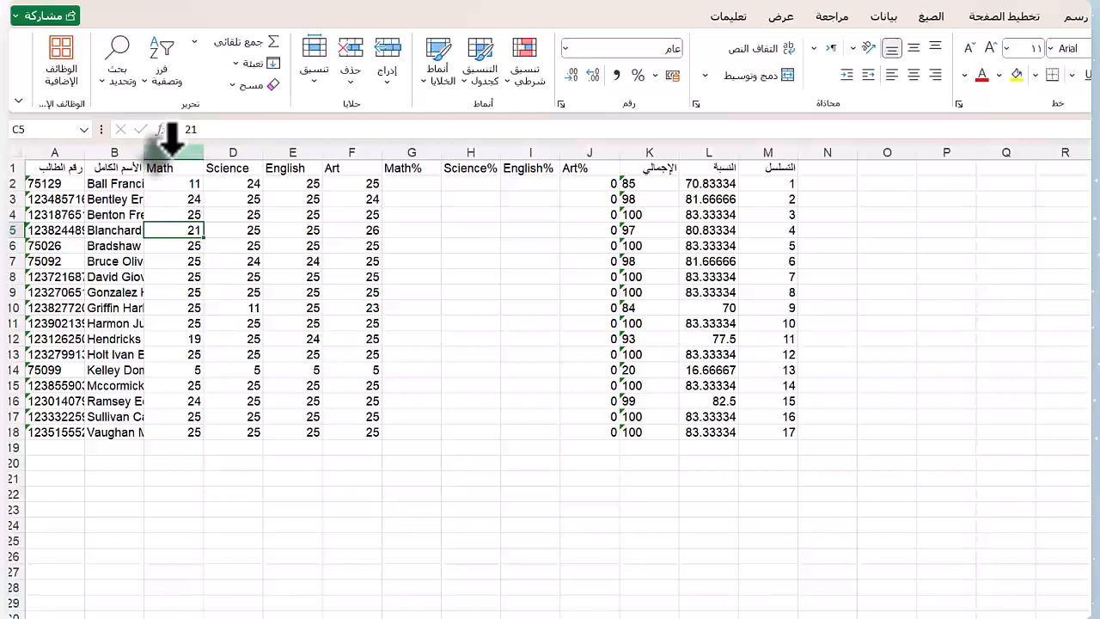
pyautogui.moveTo(176, 152); pyautogui.dragTo(360, 137)
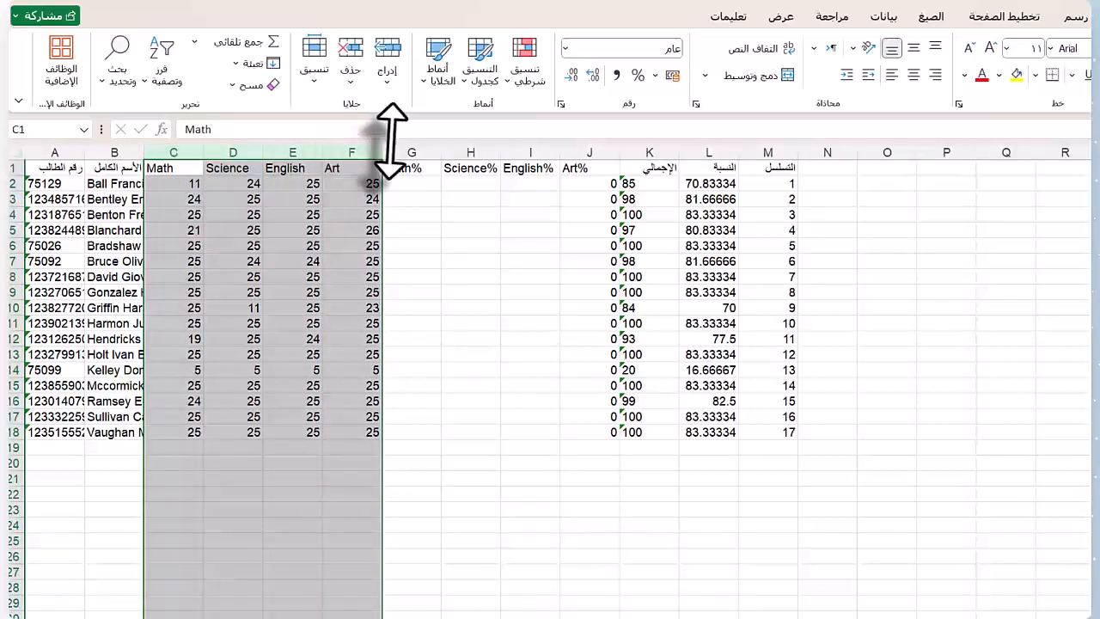
pyautogui.click(415, 148)
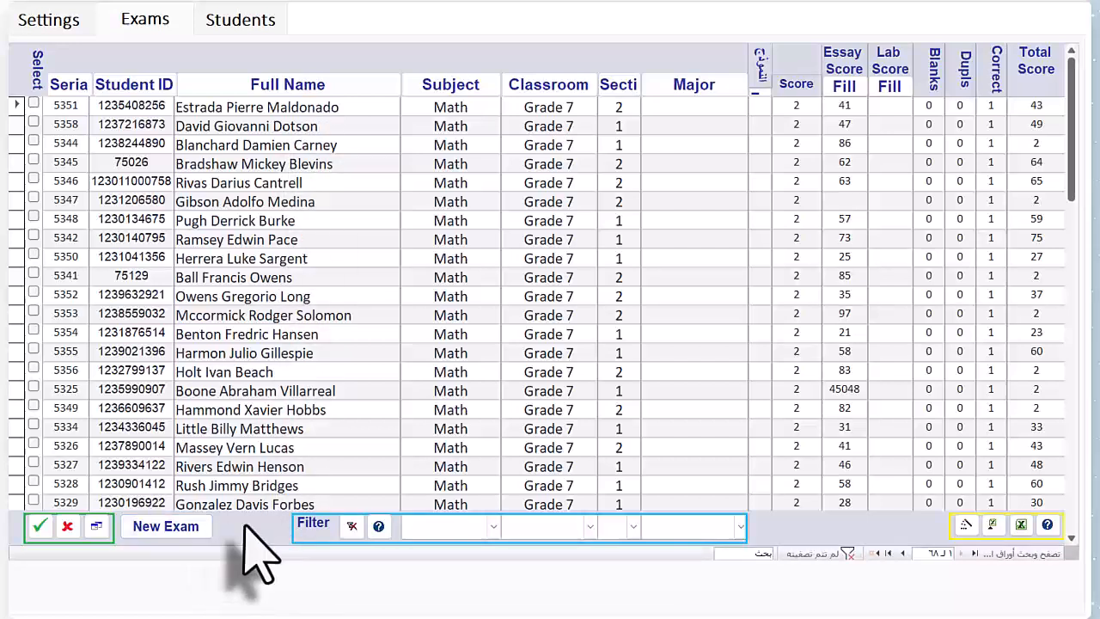
# - Open the template designer through a new exam and browse backwards through the saved answer sheet templates
pyautogui.click(176, 527)
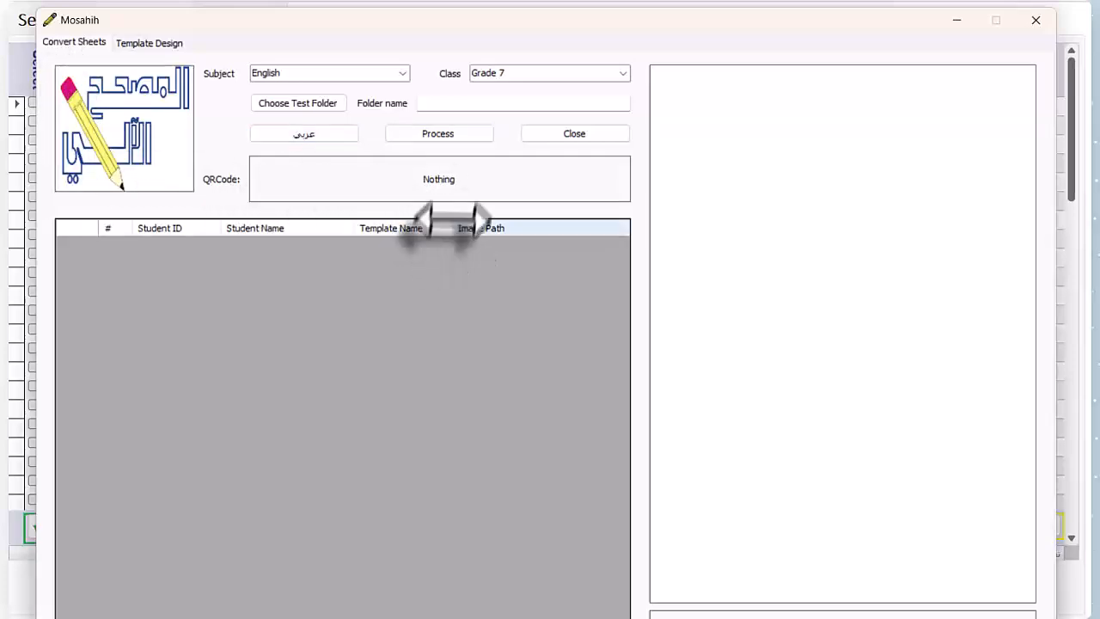
pyautogui.click(168, 43)
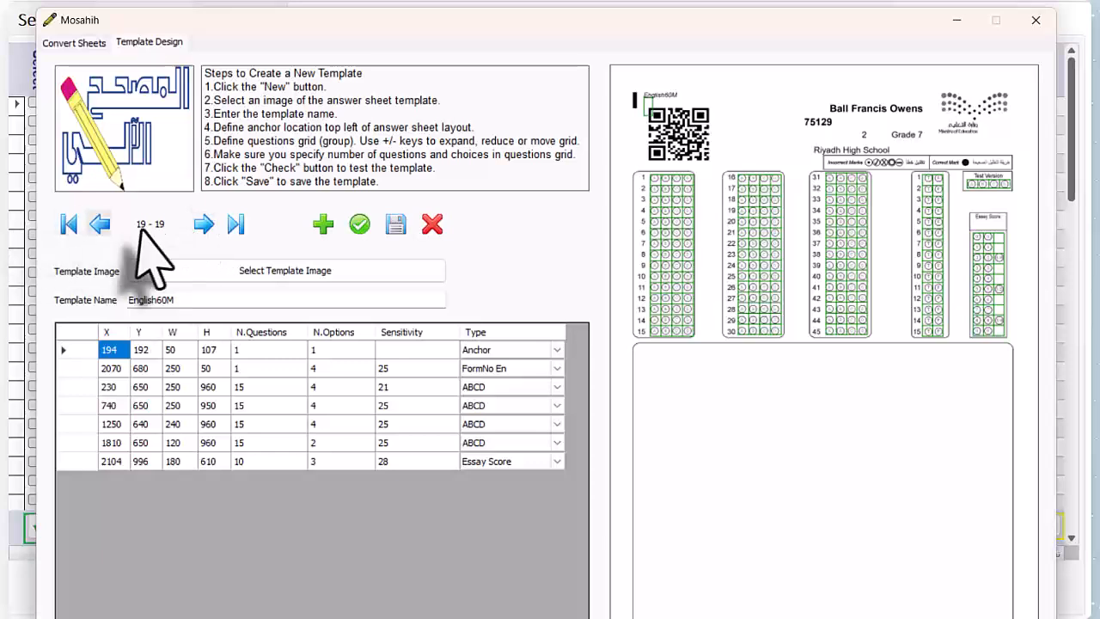
pyautogui.click(100, 224)
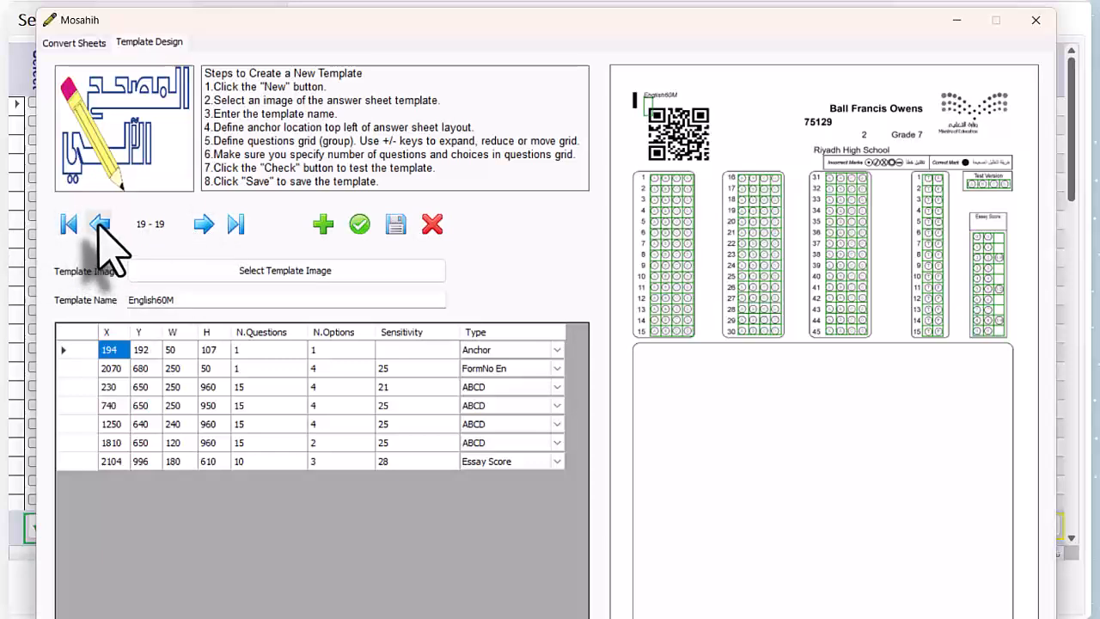
pyautogui.click(99, 224)
pyautogui.click(100, 224)
pyautogui.click(99, 224)
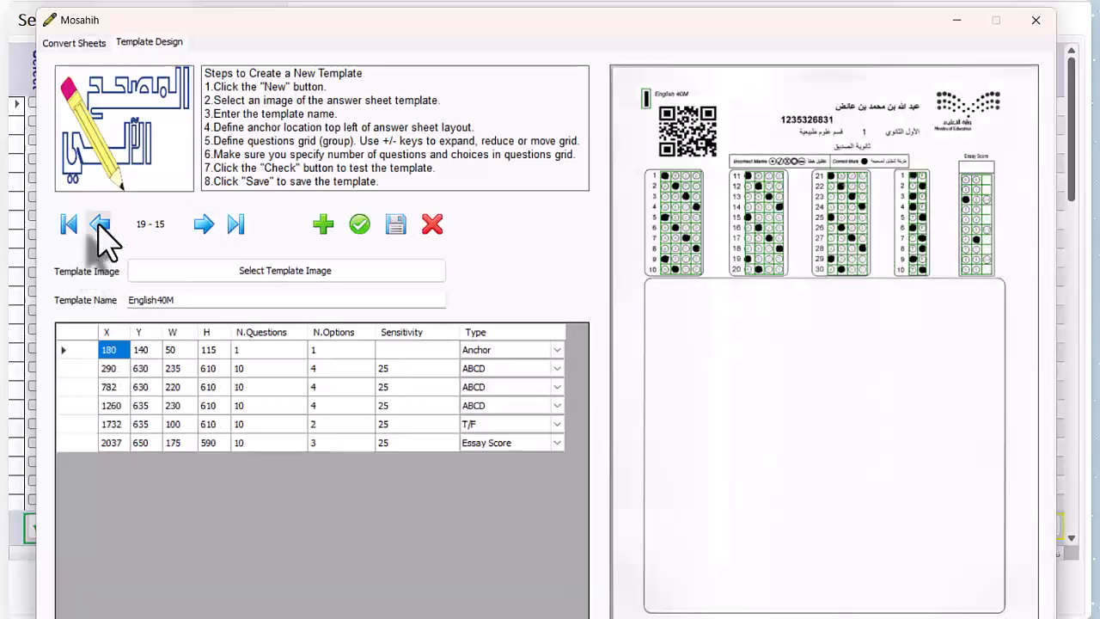
pyautogui.click(100, 224)
pyautogui.click(100, 224)
pyautogui.click(100, 224)
pyautogui.click(100, 224)
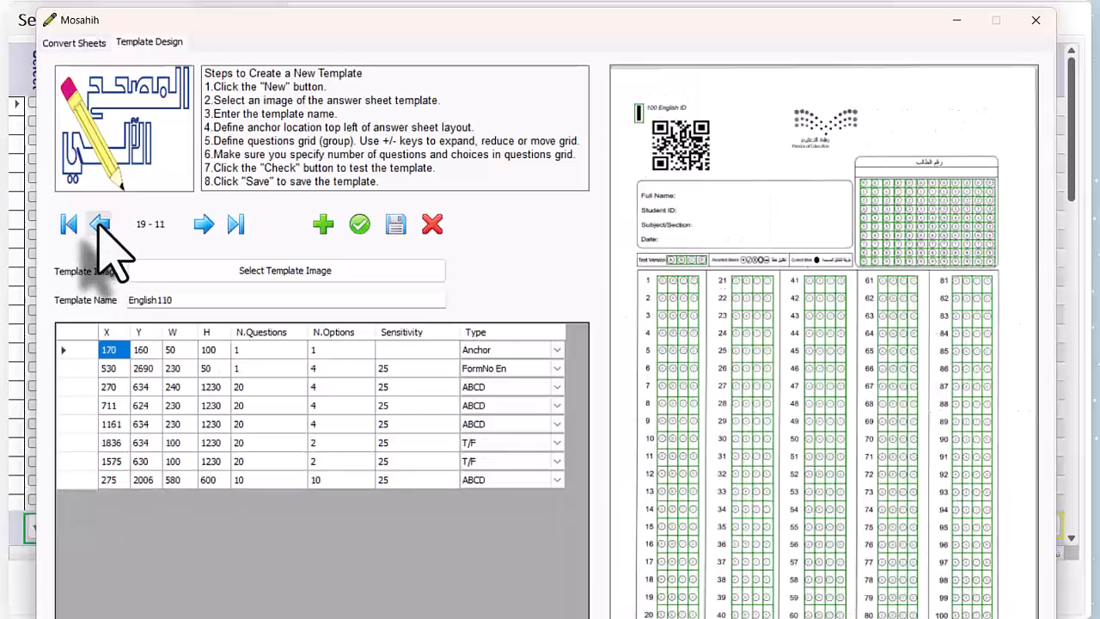
pyautogui.click(100, 224)
pyautogui.click(99, 224)
pyautogui.click(100, 224)
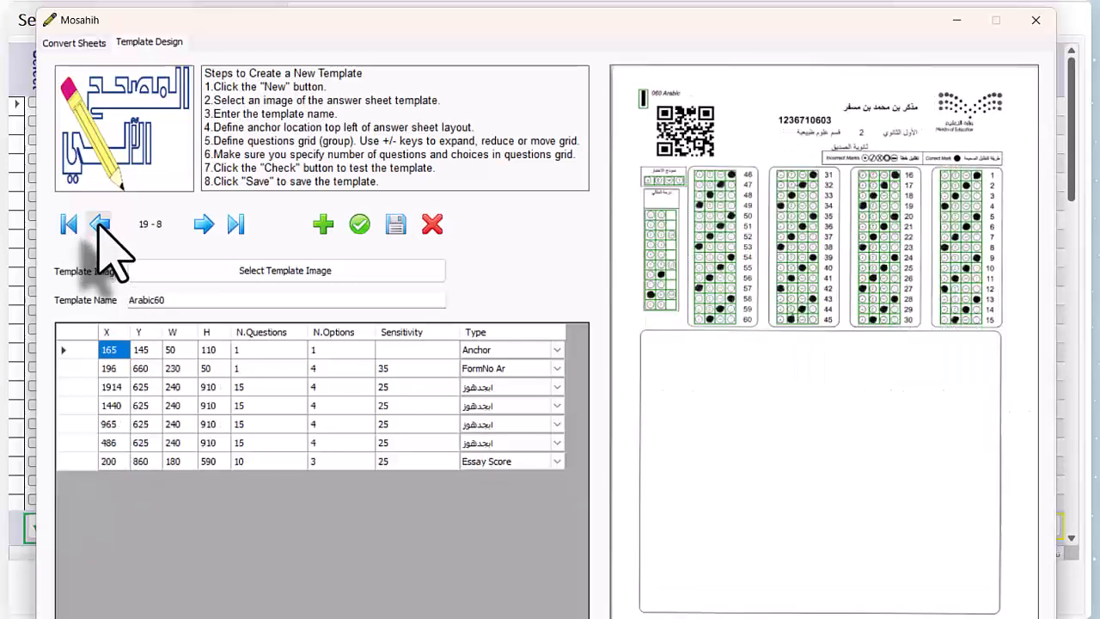
pyautogui.click(100, 225)
pyautogui.click(100, 224)
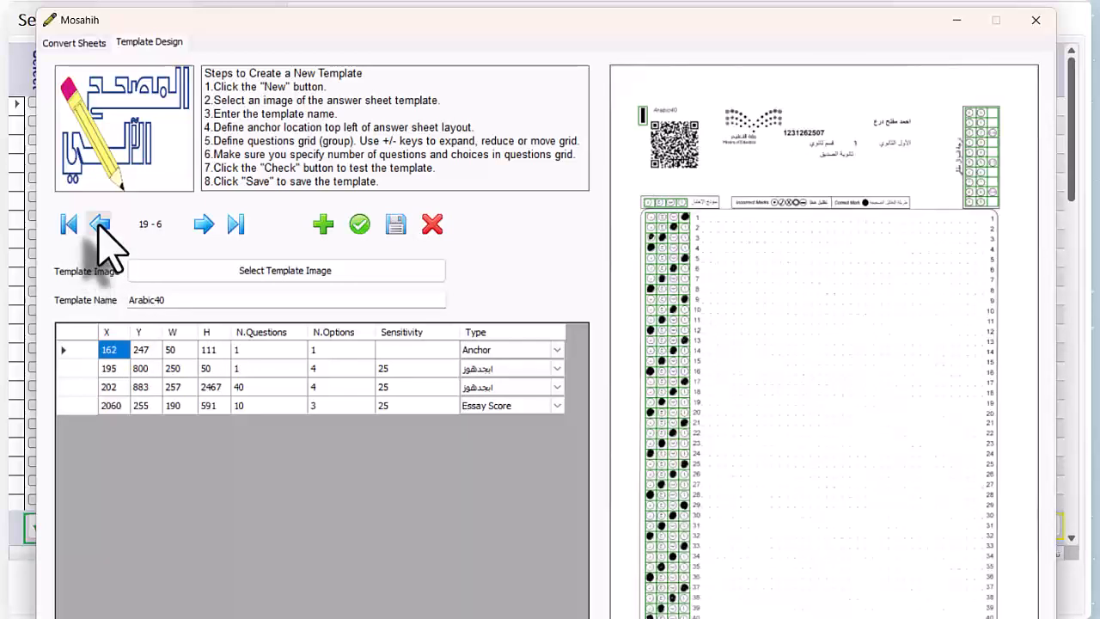
pyautogui.click(100, 225)
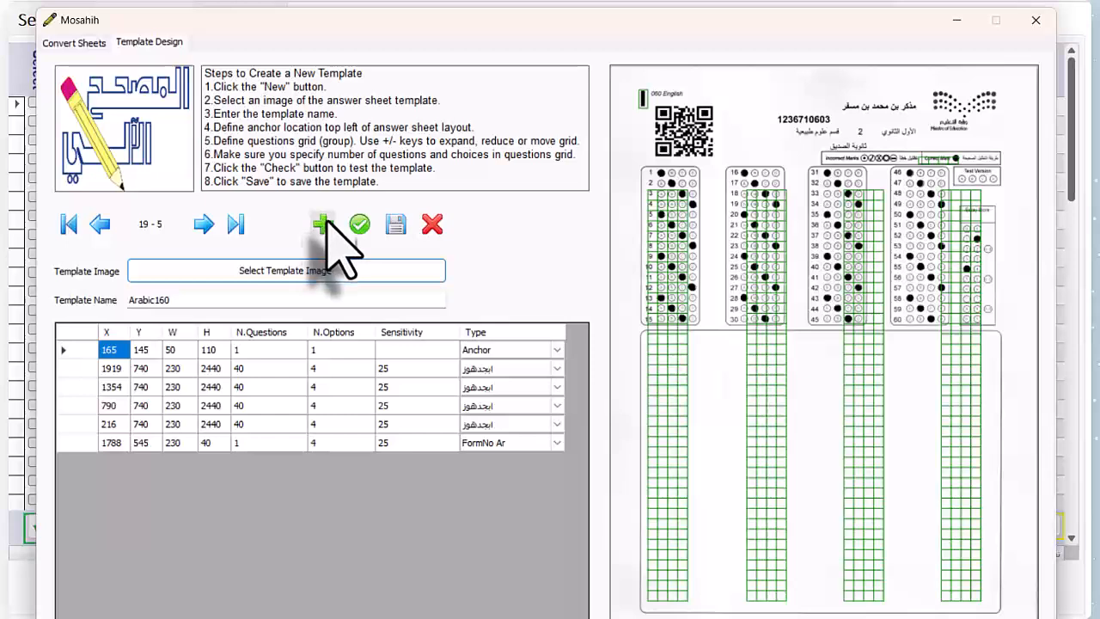
# - Create a new template from a scanned 060 English sheet image and mark an anchor about 49 by 145 around the black bar beside the sheet title
pyautogui.click(325, 226)
pyautogui.doubleClick(441, 186)
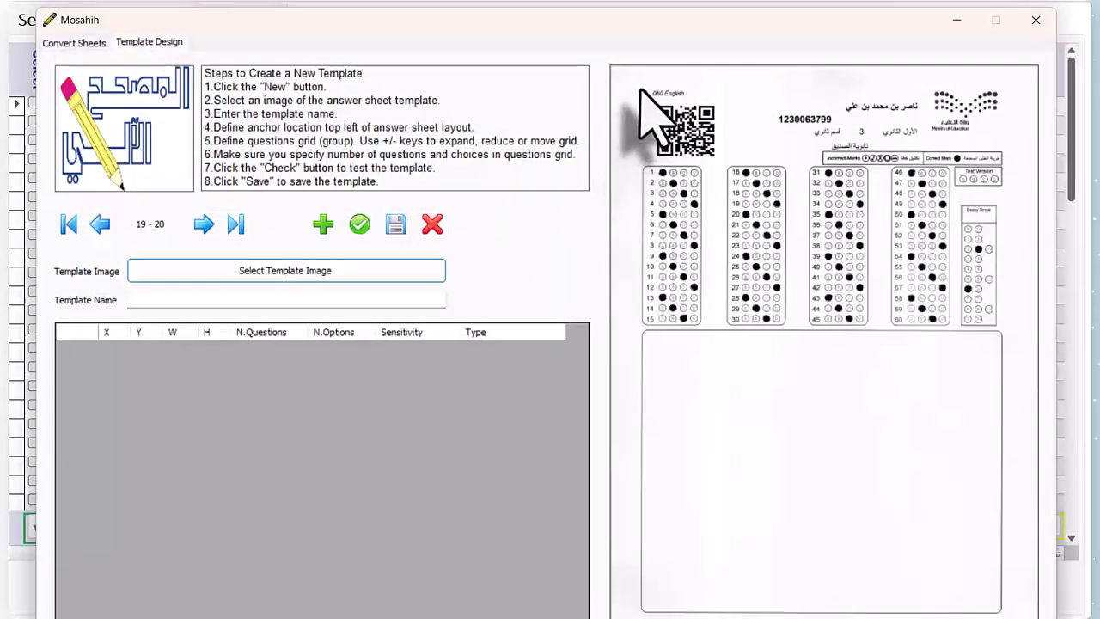
pyautogui.click(642, 93)
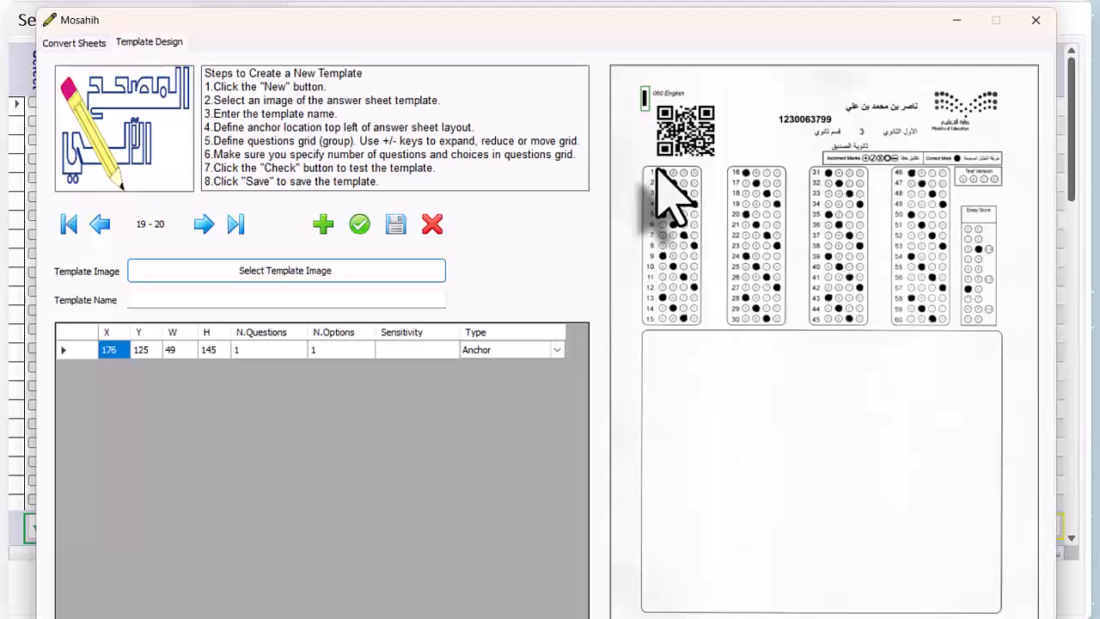
# - Draw four ABCD grids over questions 1–15, 16–30, 31–45 and 46–60, each about 230–255 wide and 895–935 high
pyautogui.moveTo(656, 169); pyautogui.dragTo(698, 329)
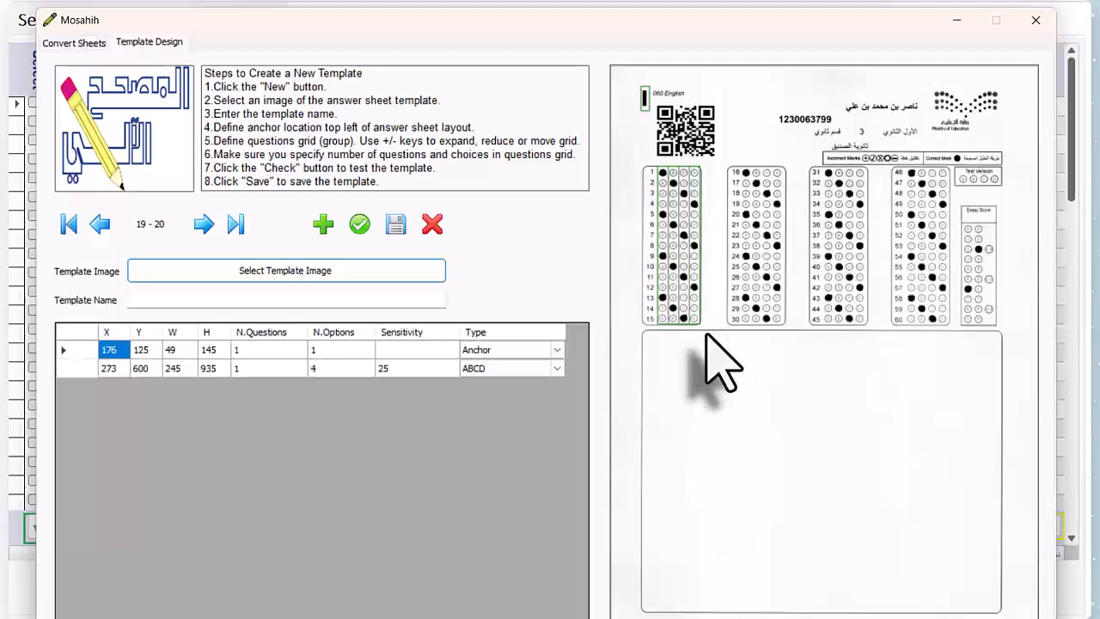
pyautogui.moveTo(742, 169); pyautogui.dragTo(782, 328)
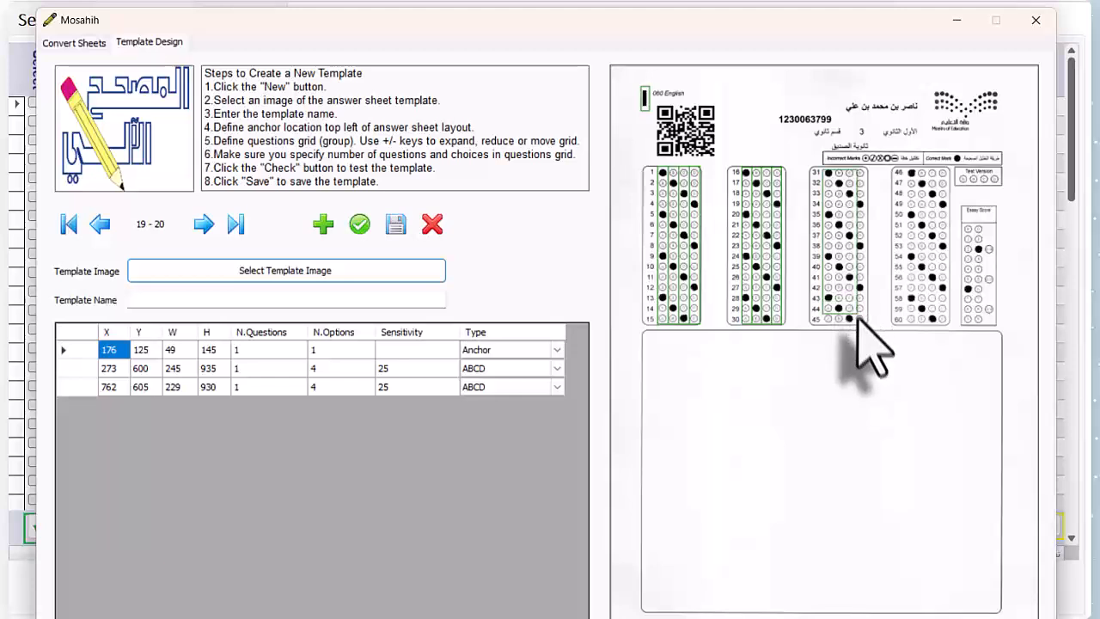
pyautogui.moveTo(863, 325); pyautogui.dragTo(863, 325)
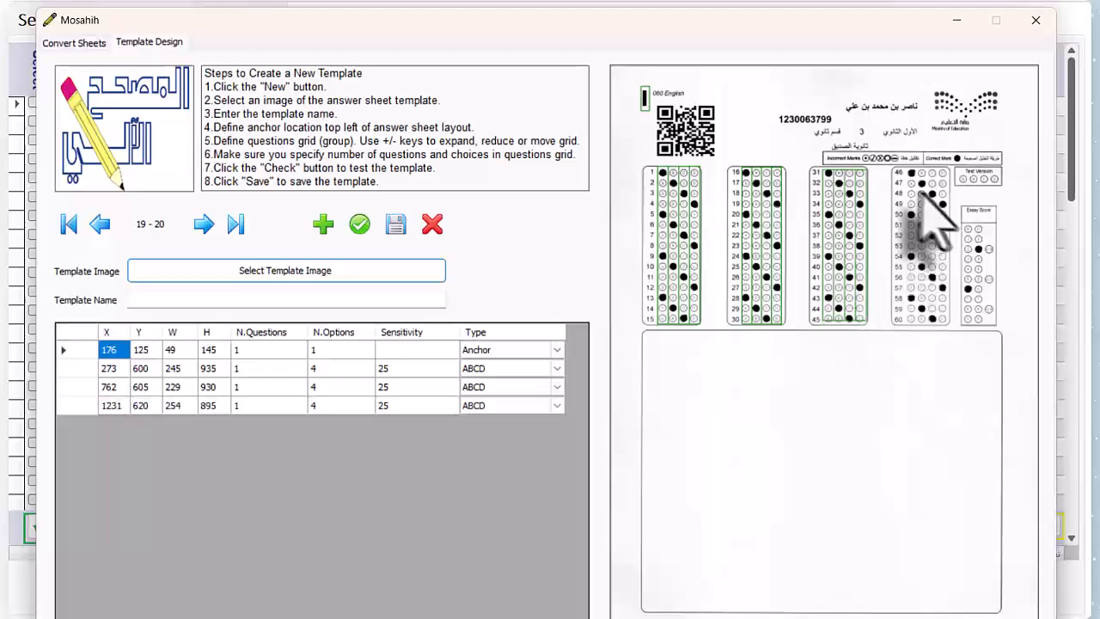
pyautogui.moveTo(908, 172); pyautogui.dragTo(949, 326)
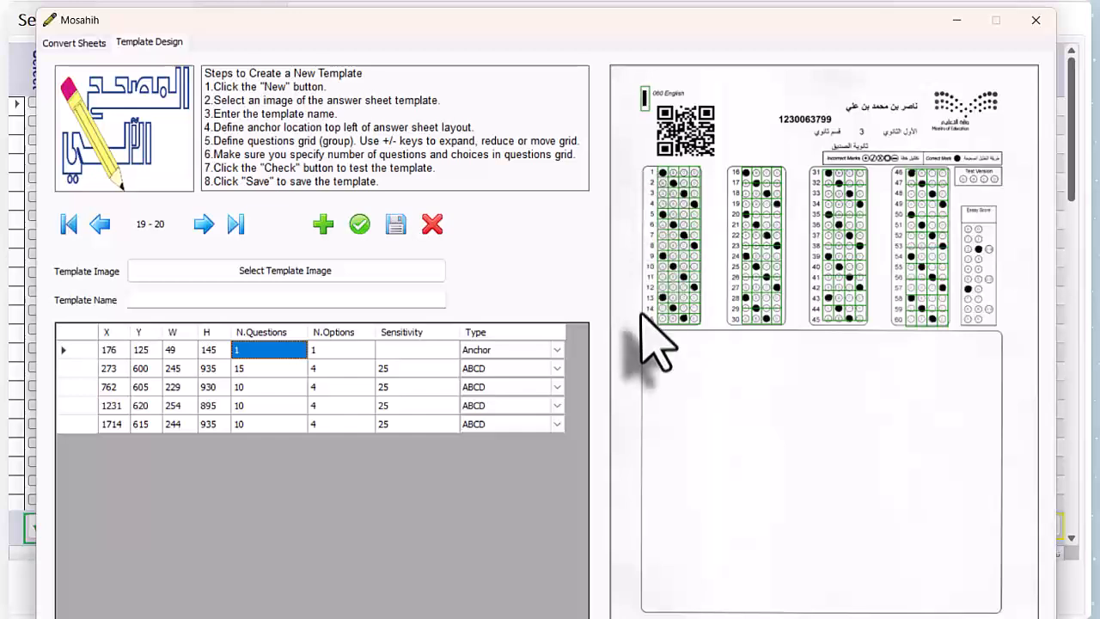
# - Set the number of questions to 15 for the second, third and fourth ABCD grids
pyautogui.click(257, 386)
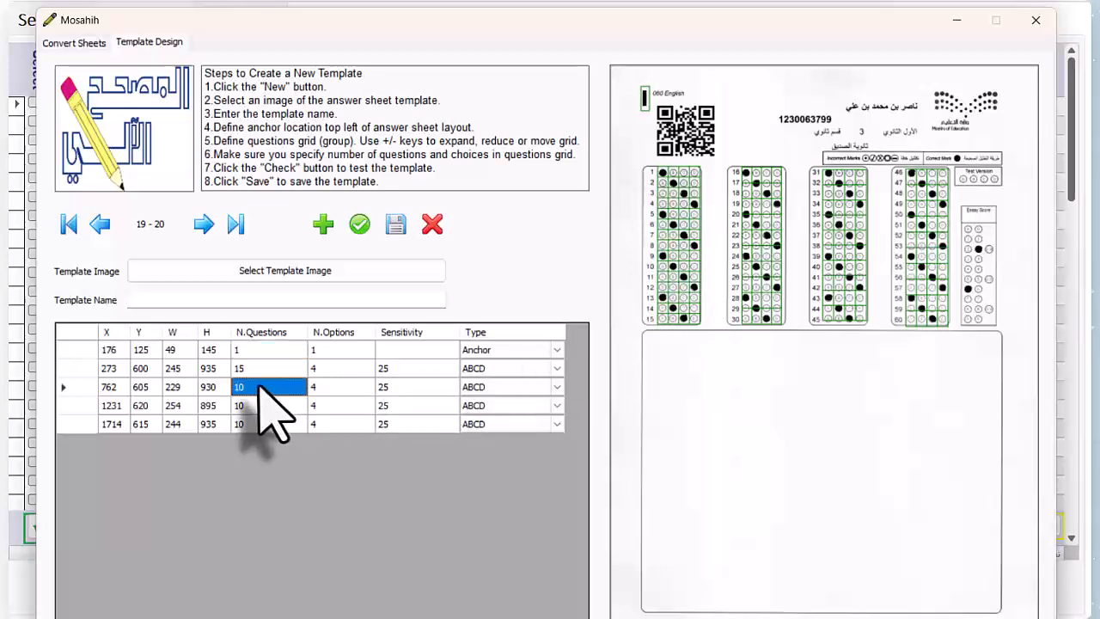
pyautogui.click(259, 387)
pyautogui.write('15')
pyautogui.click(258, 404)
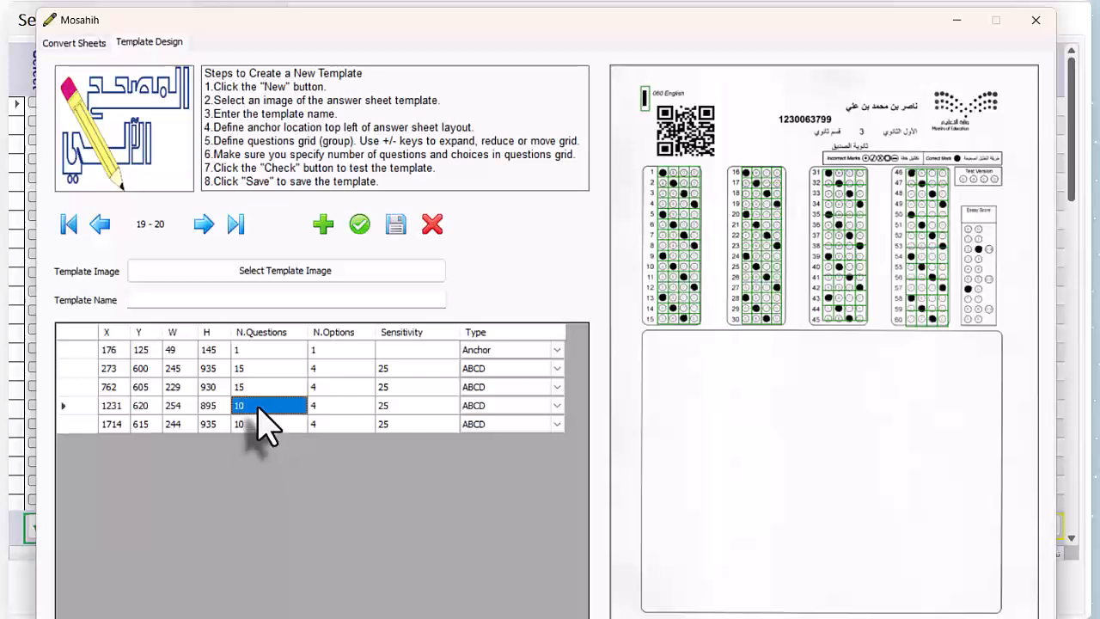
pyautogui.click(257, 405)
pyautogui.write('15')
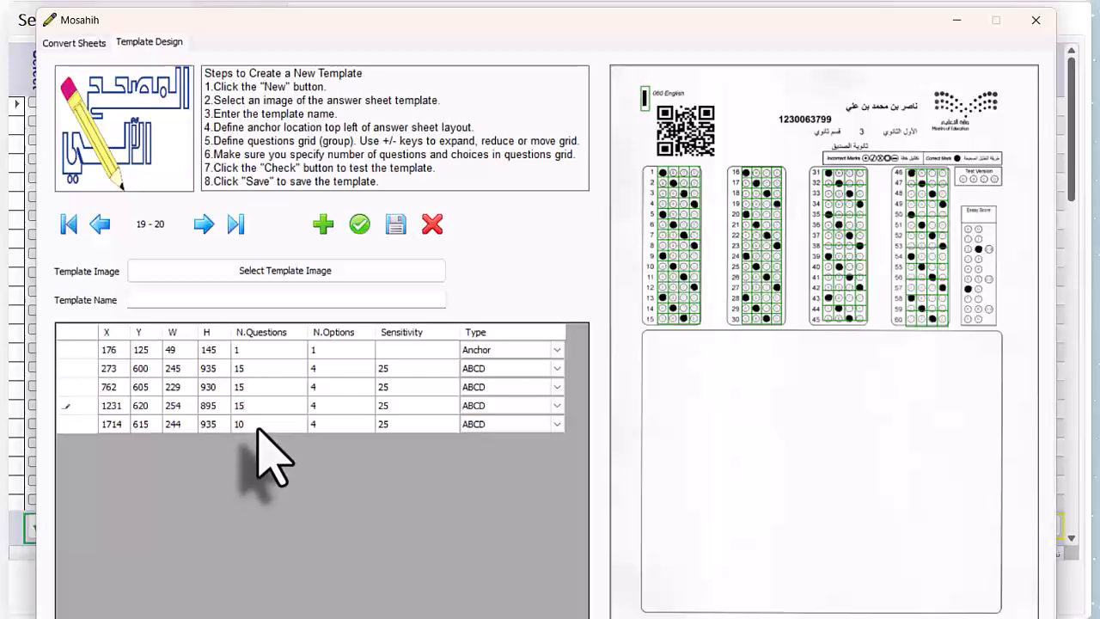
pyautogui.click(257, 425)
pyautogui.click(257, 425)
pyautogui.write('15')
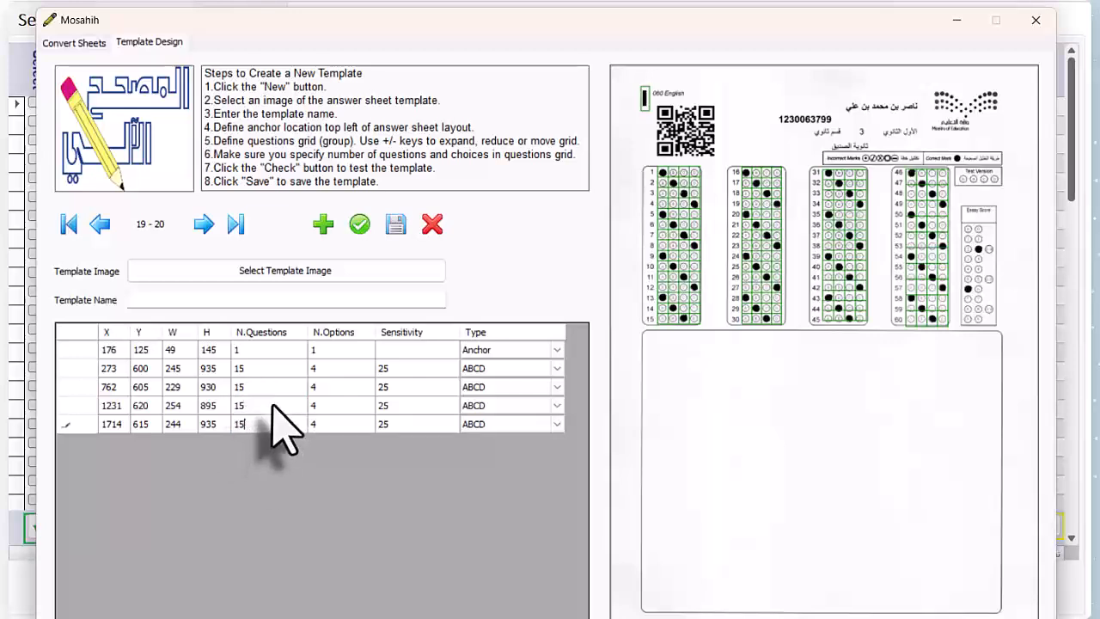
pyautogui.click(275, 404)
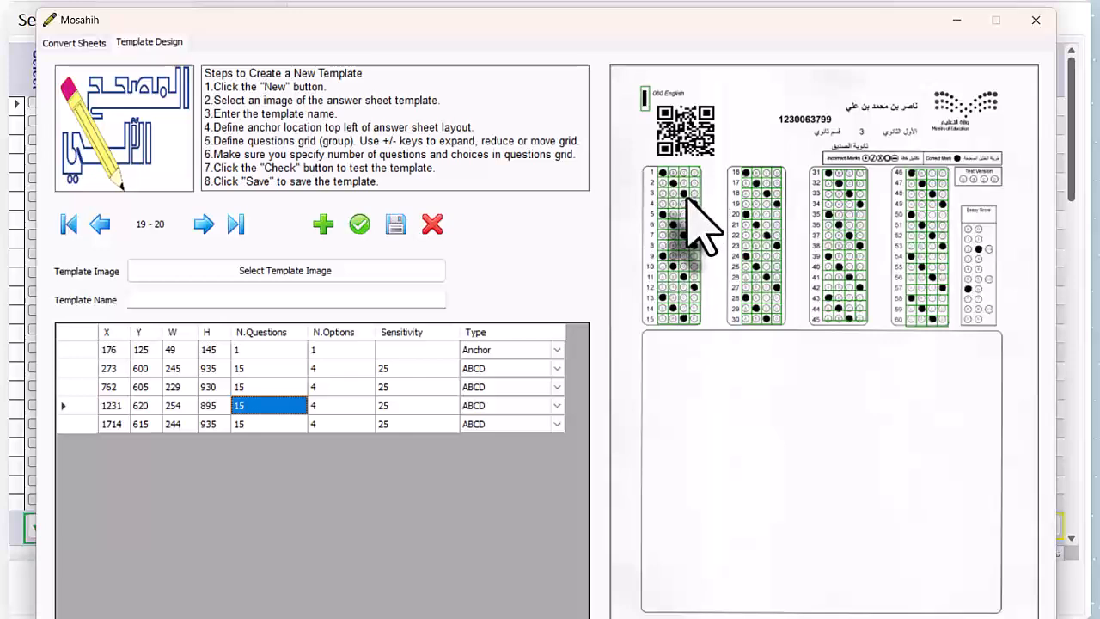
# - Set the anchor's Y to 135 and the first ABCD grid's Y to 620, and size all four grids 235 wide and 905 high
pyautogui.click(148, 367)
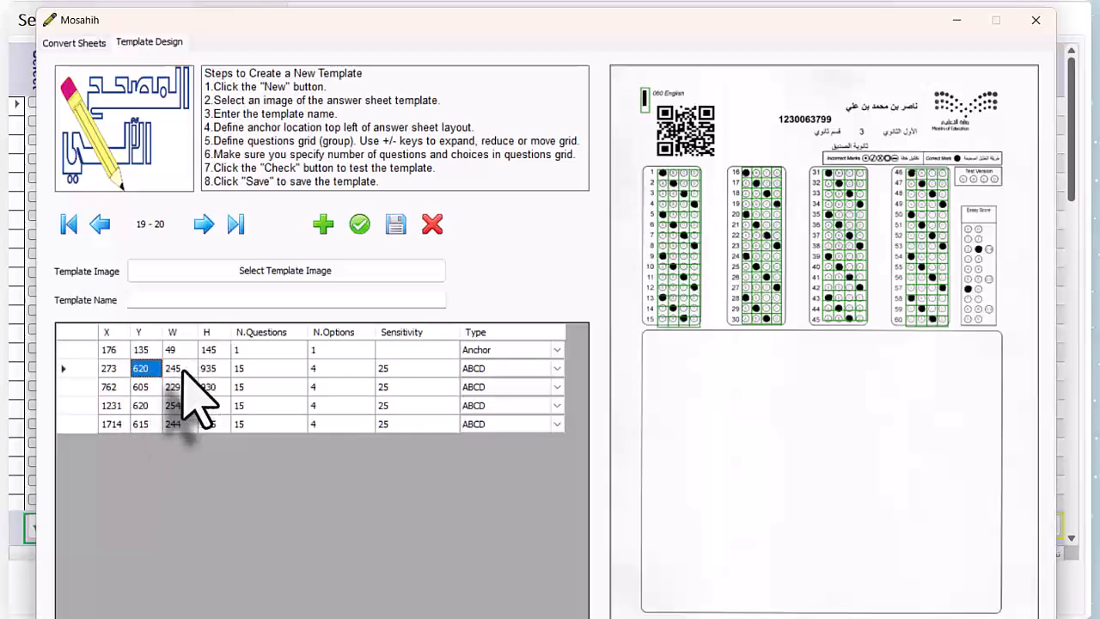
pyautogui.click(212, 368)
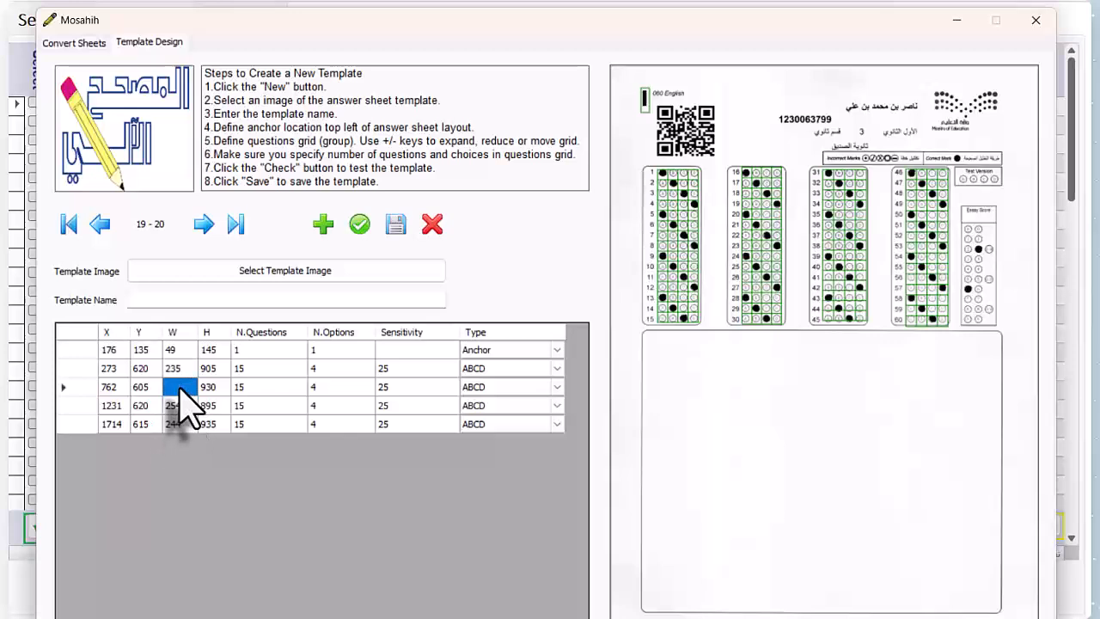
pyautogui.click(182, 407)
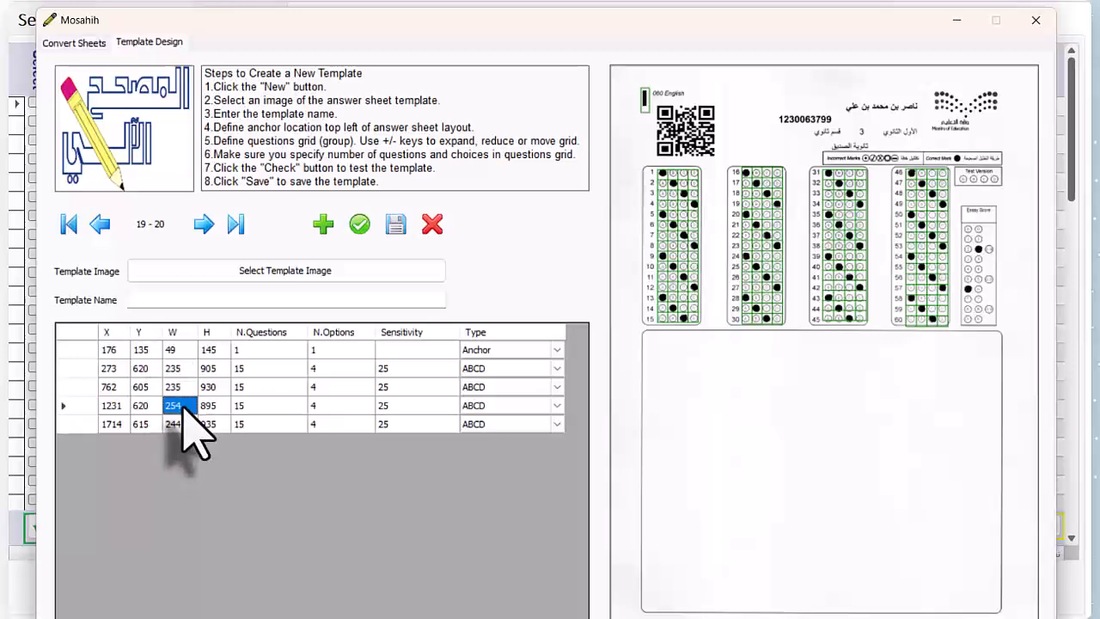
pyautogui.click(188, 423)
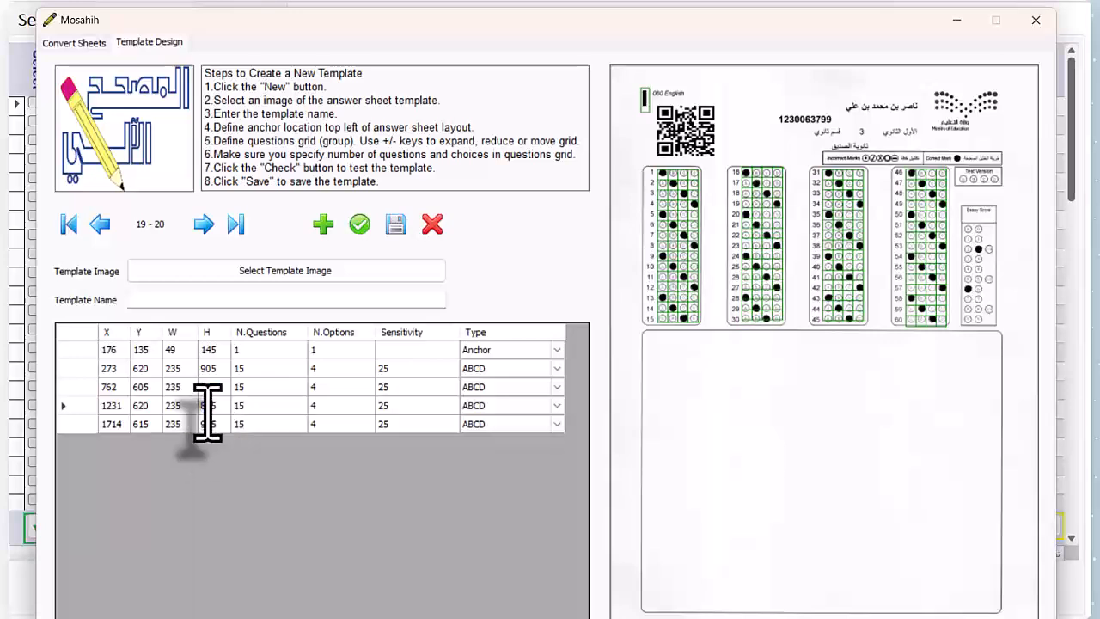
pyautogui.click(209, 423)
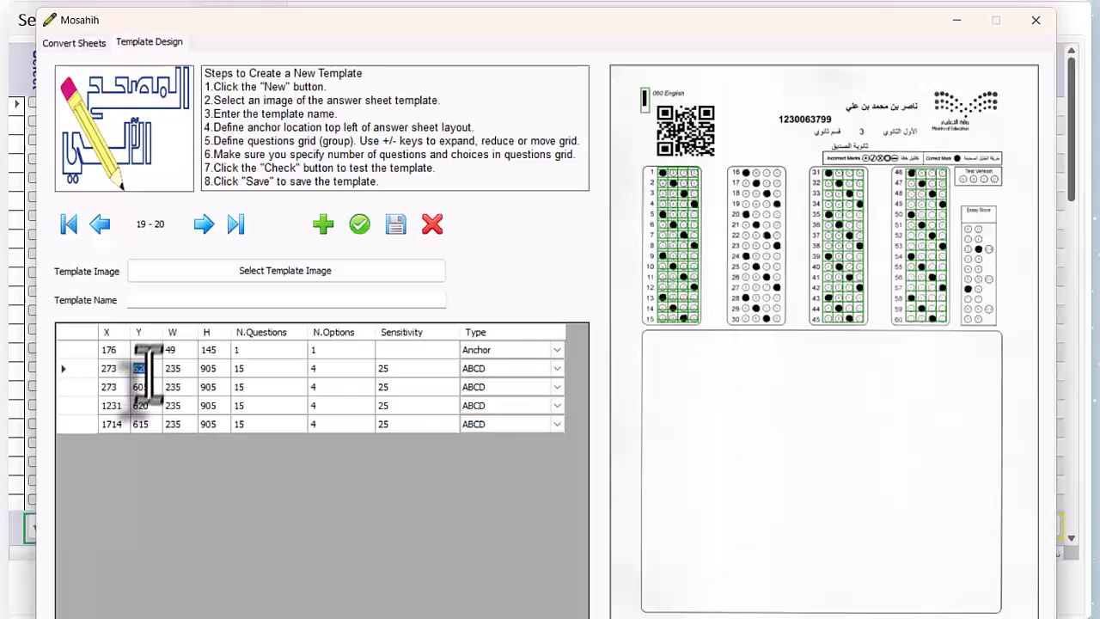
# - Align the four ABCD grids at Y 620 with X values 283, 763, 1241 and 1724, and set each width to 225
pyautogui.press('BackSpace')
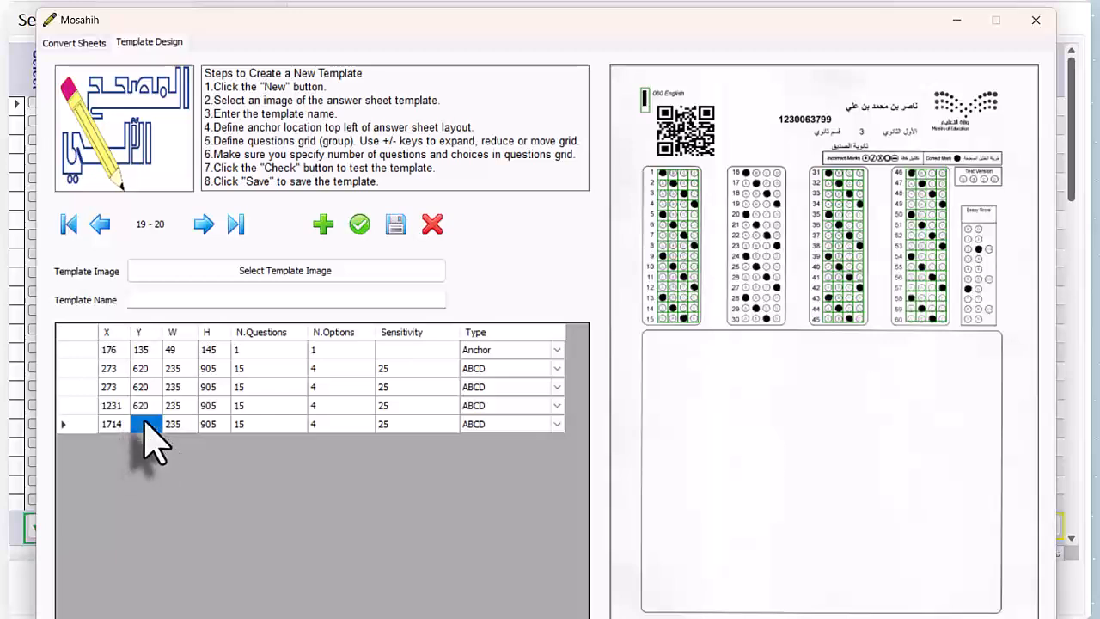
pyautogui.click(155, 390)
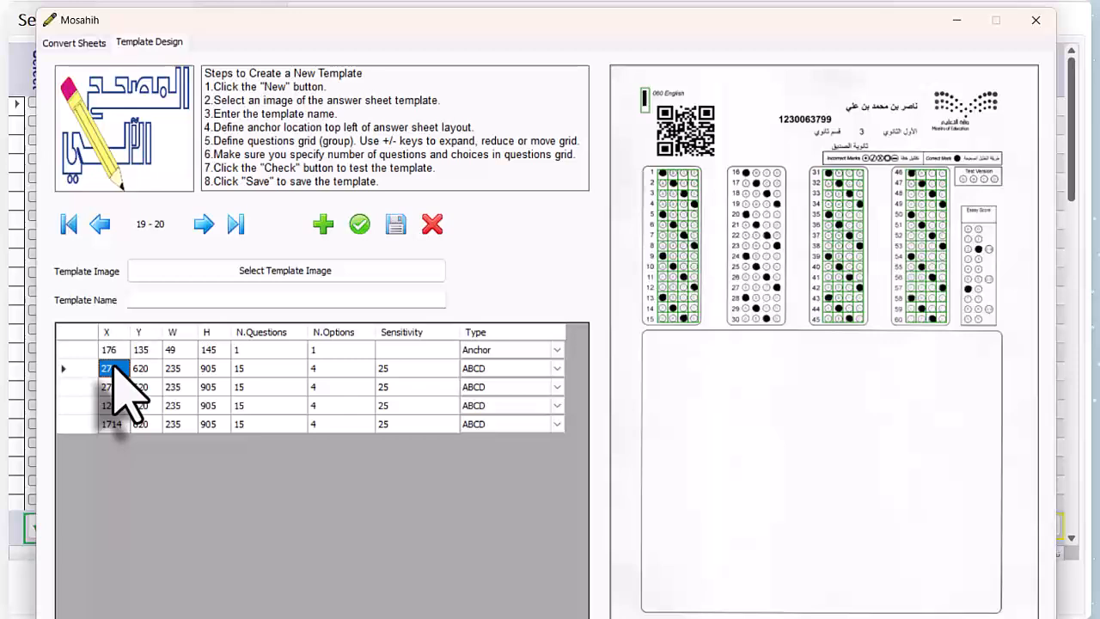
pyautogui.click(111, 424)
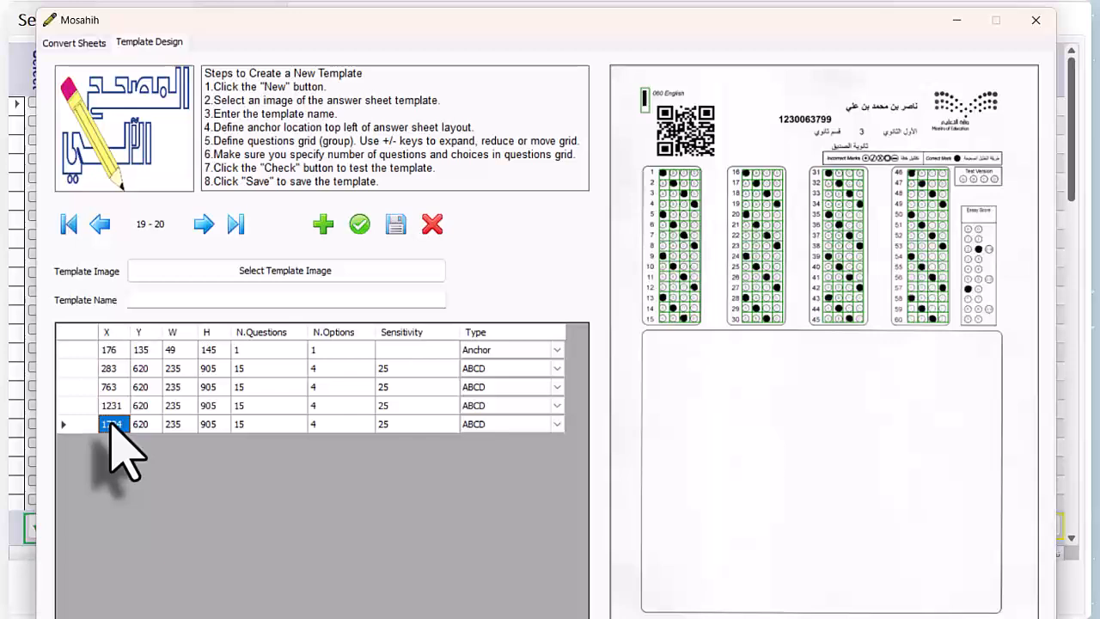
pyautogui.click(176, 426)
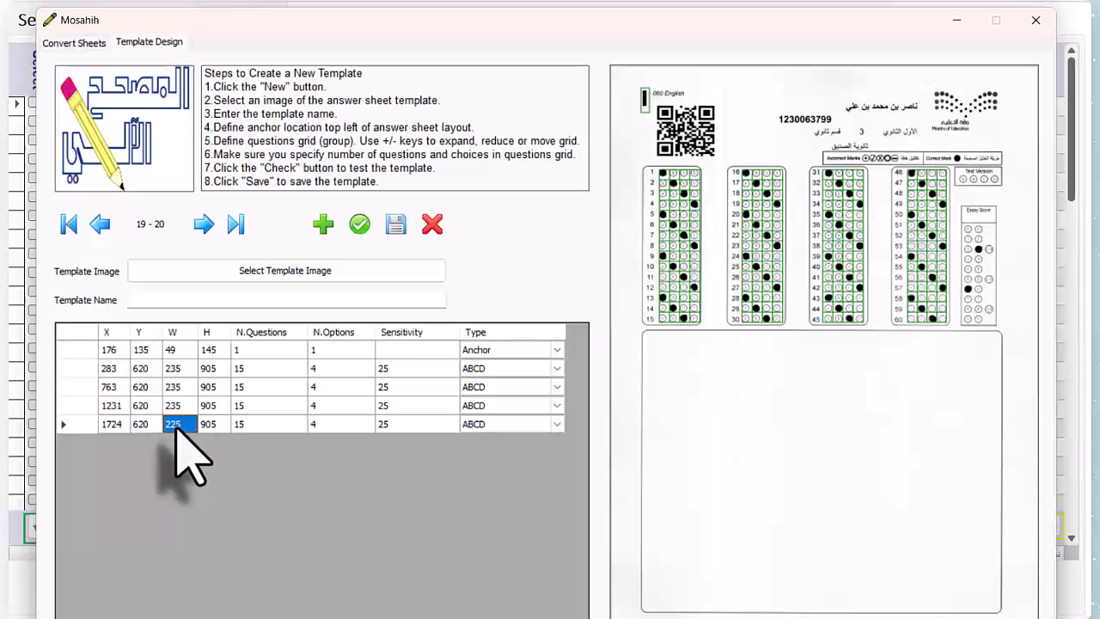
pyautogui.click(114, 405)
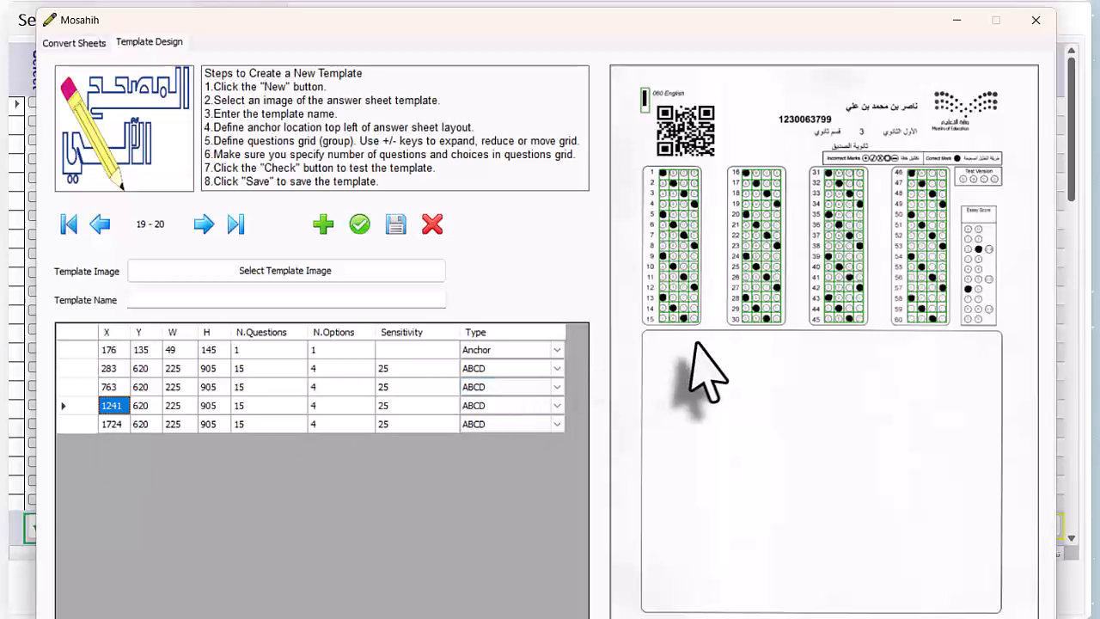
# - Draw a grid about 234 by 50 over the Test Version bubbles and another about 176 by 595 over the Essay Score bubbles
pyautogui.moveTo(957, 172); pyautogui.dragTo(999, 183)
pyautogui.click(158, 444)
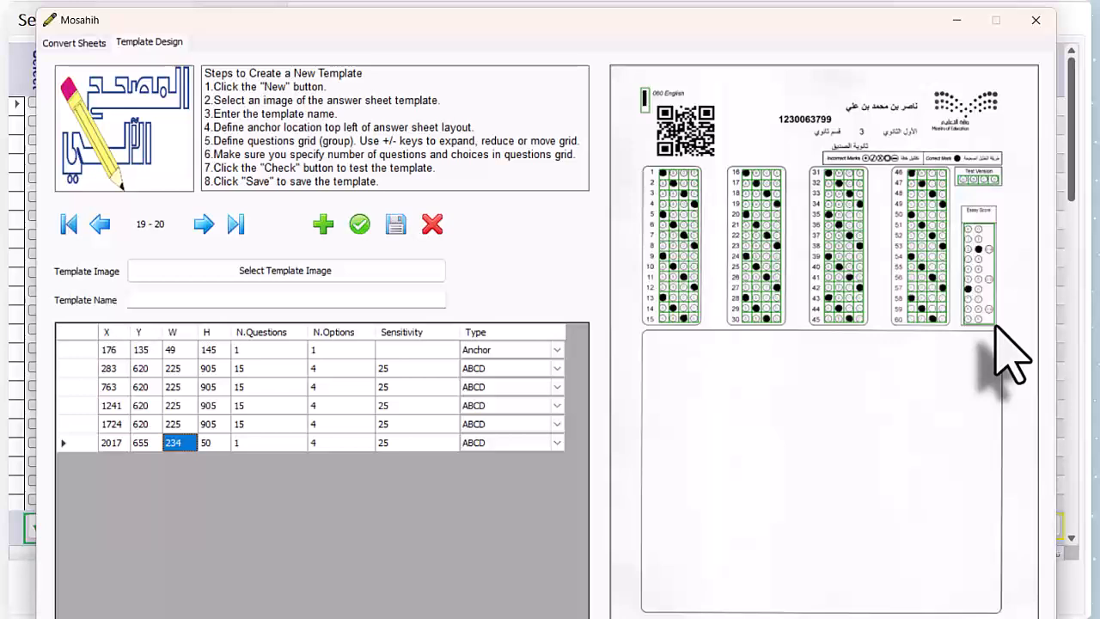
pyautogui.moveTo(995, 325); pyautogui.dragTo(995, 326)
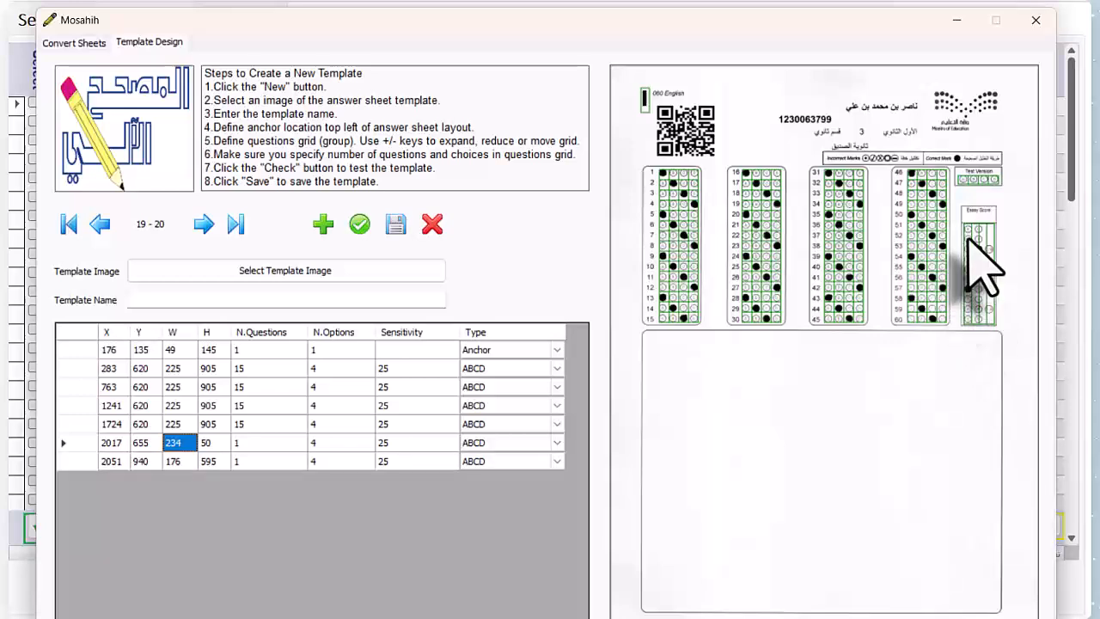
# - Set the Essay Score grid to 10 questions with 3 options each
pyautogui.click(314, 462)
pyautogui.write('3')
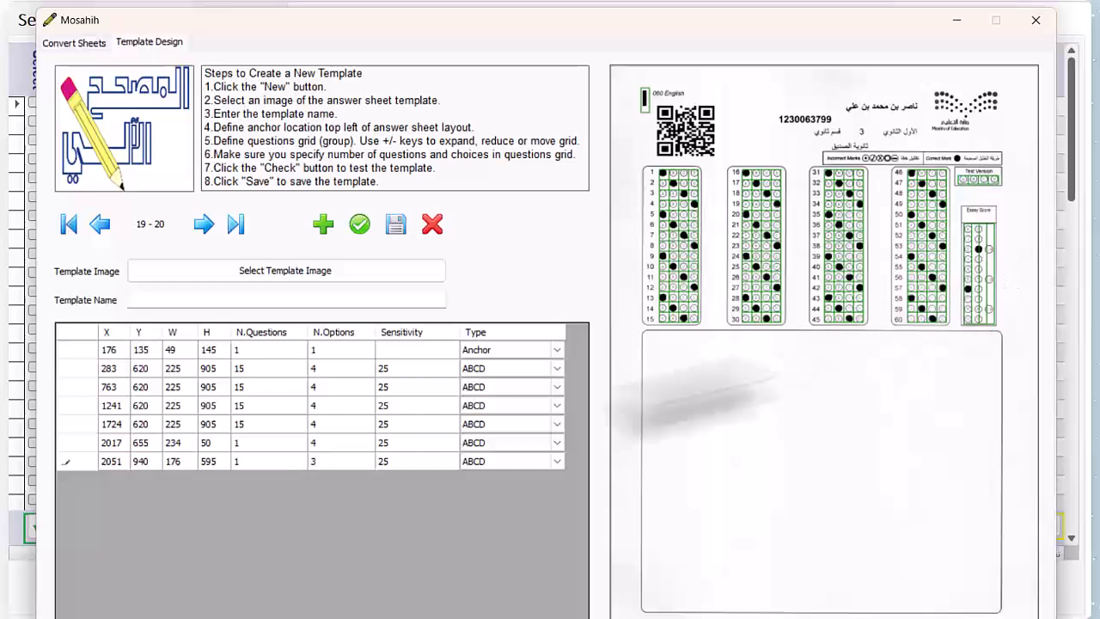
pyautogui.click(274, 464)
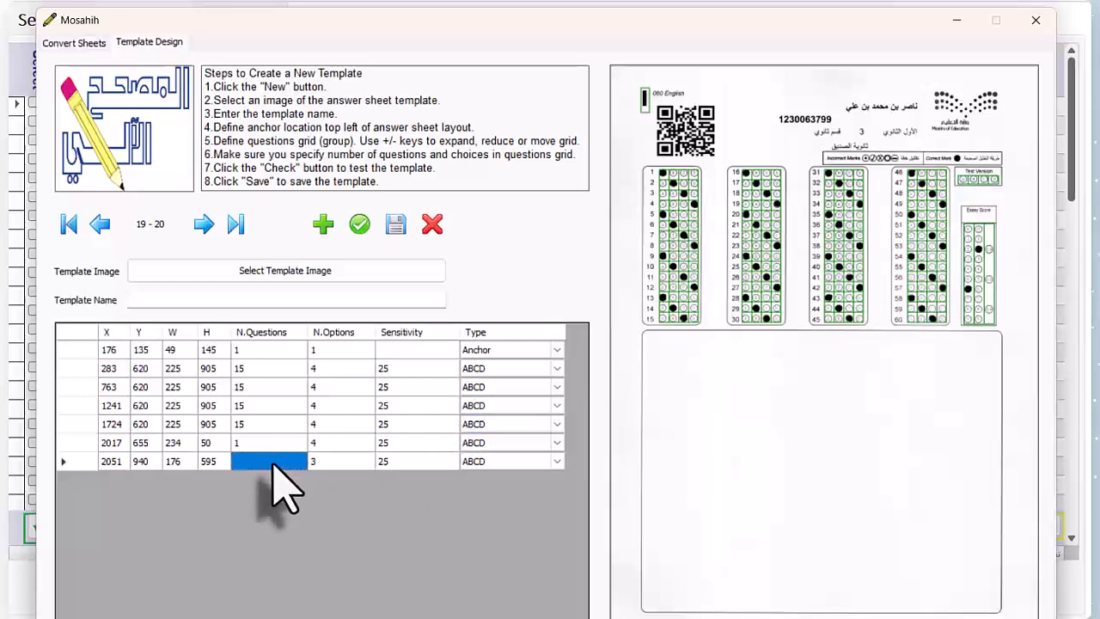
pyautogui.click(271, 465)
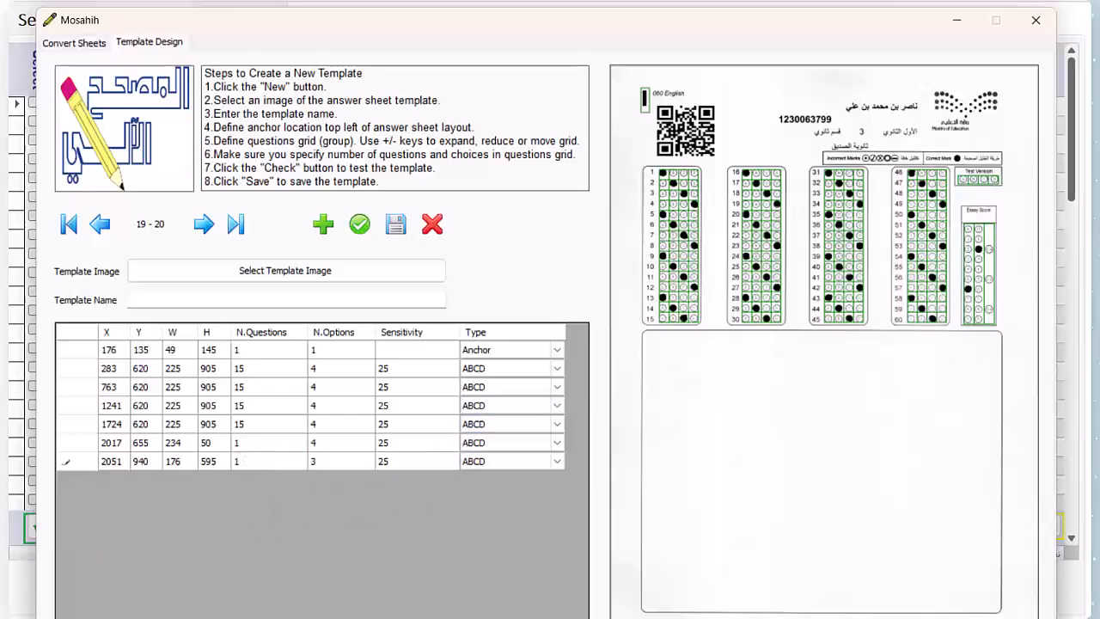
pyautogui.write('0')
pyautogui.press('Tab')
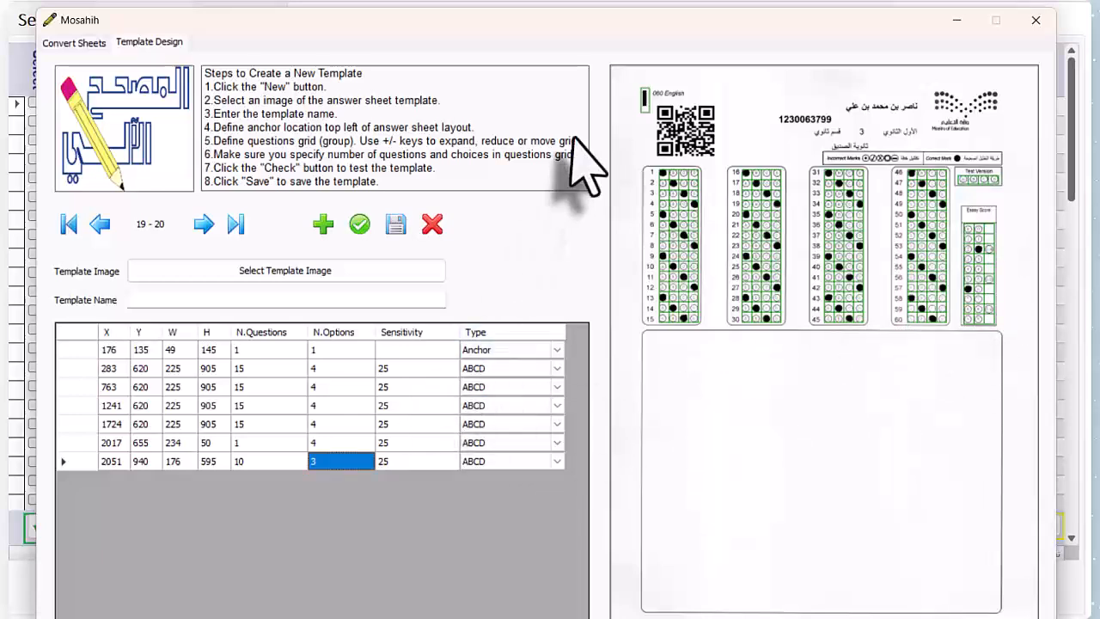
# - Set the anchor's height to 115
pyautogui.click(112, 351)
pyautogui.click(222, 353)
# - Name the template English60wForm and save it
pyautogui.click(312, 301)
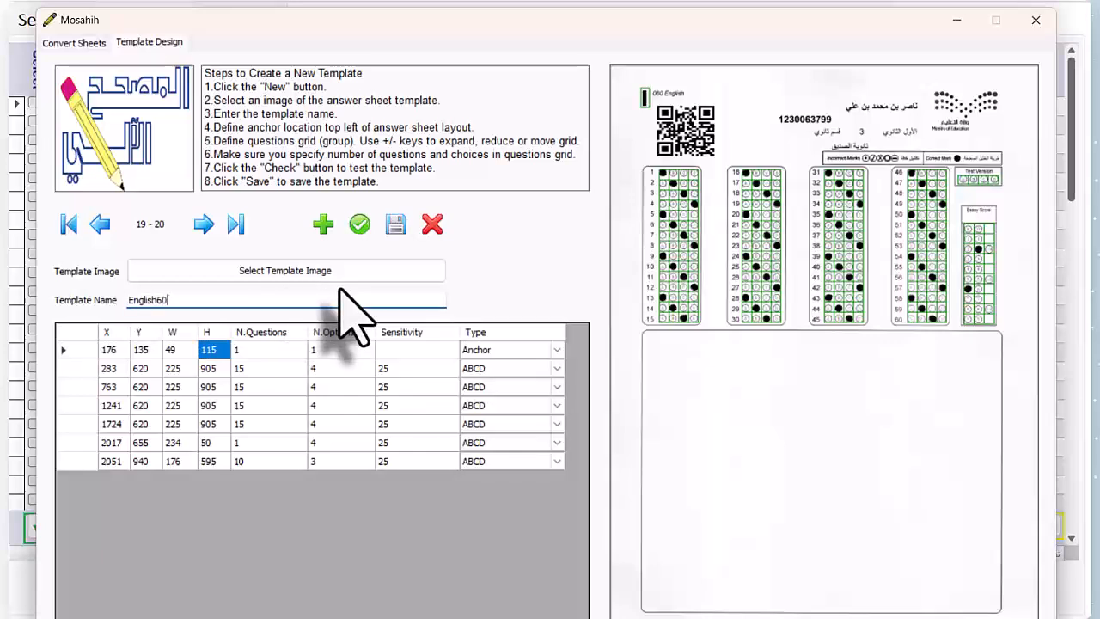
pyautogui.write('Form')
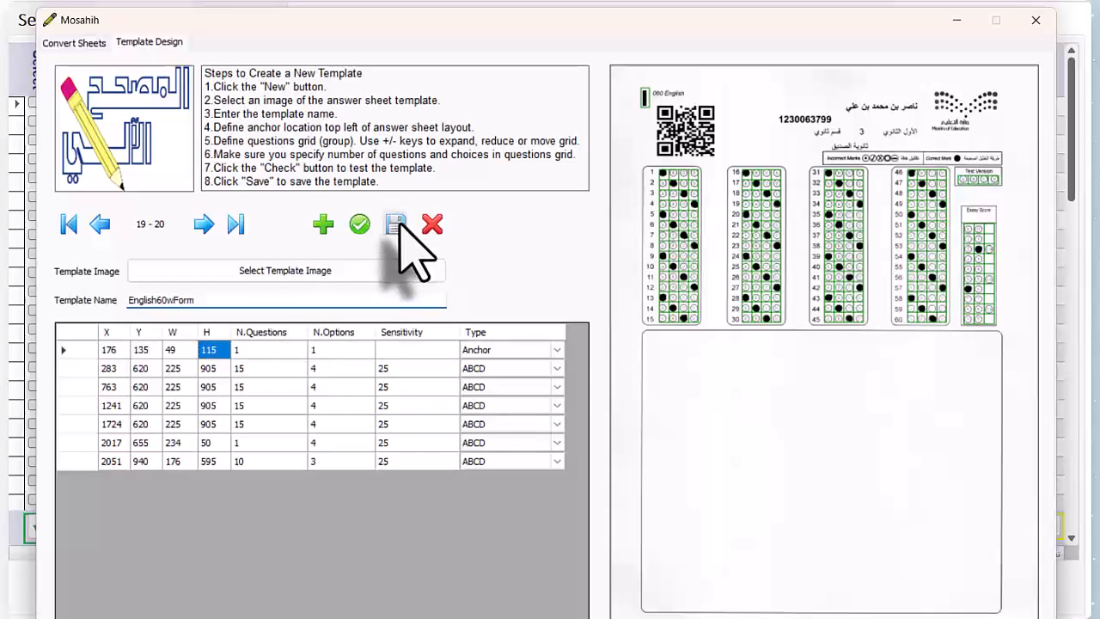
pyautogui.click(396, 224)
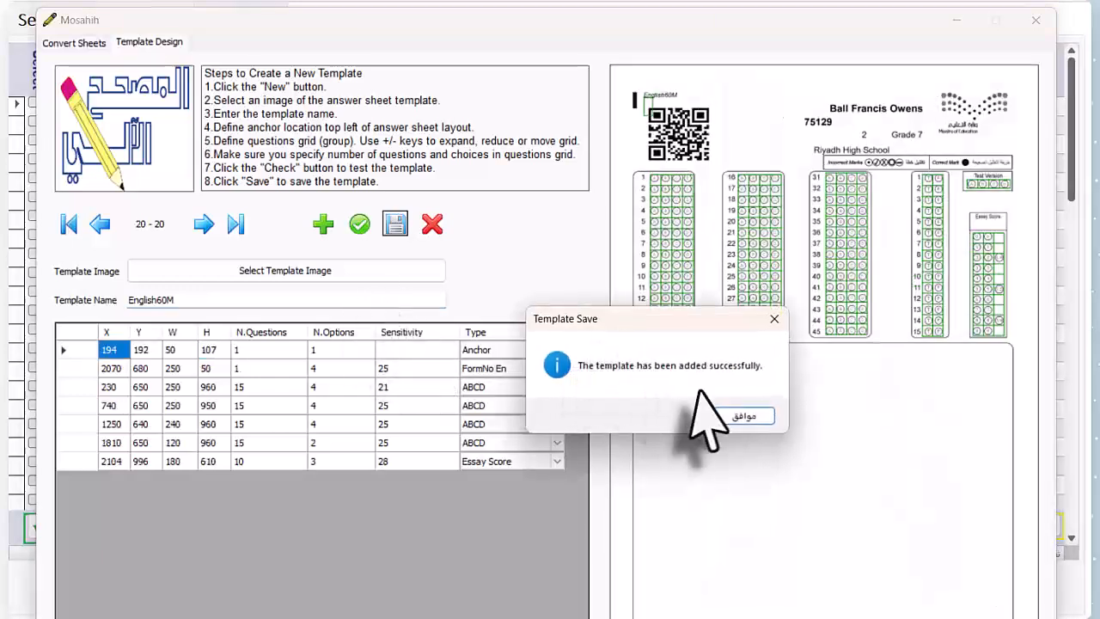
pyautogui.click(737, 416)
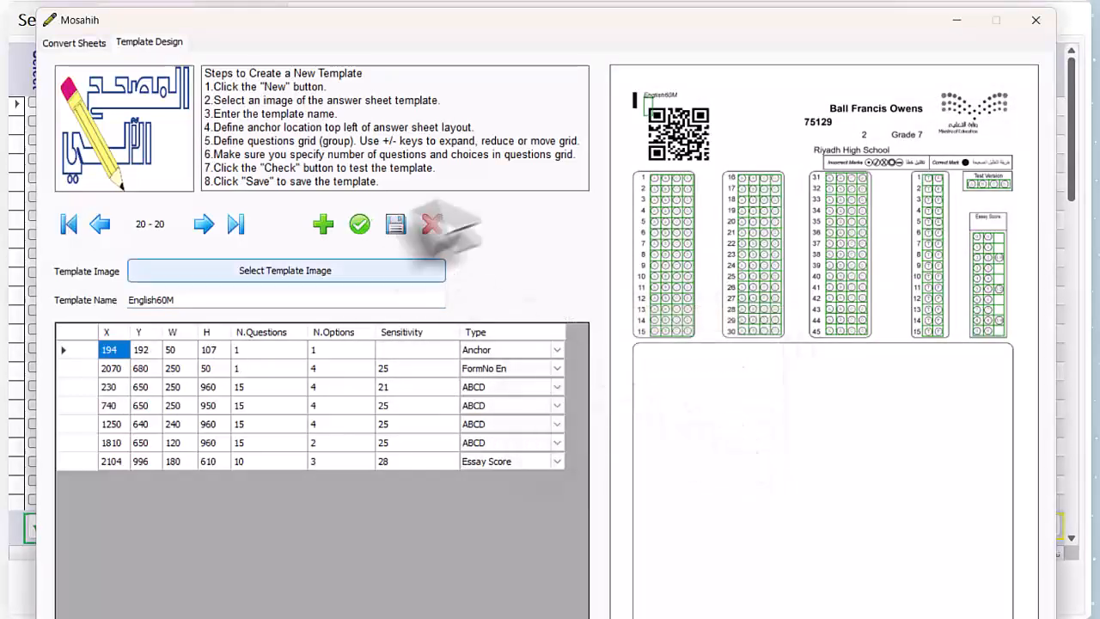
pyautogui.doubleClick(191, 301)
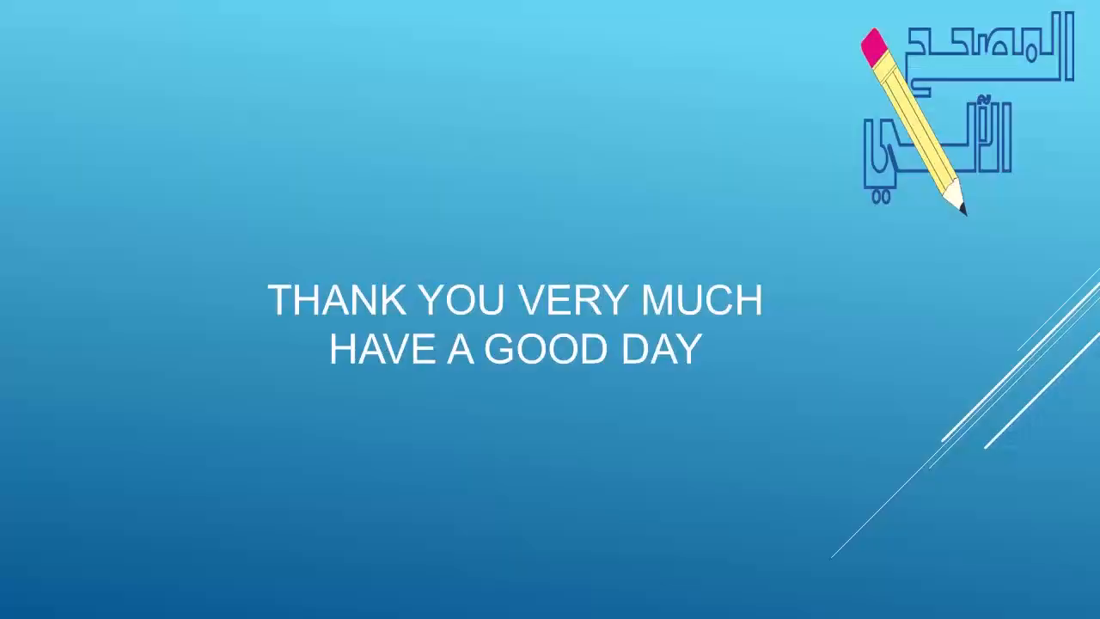